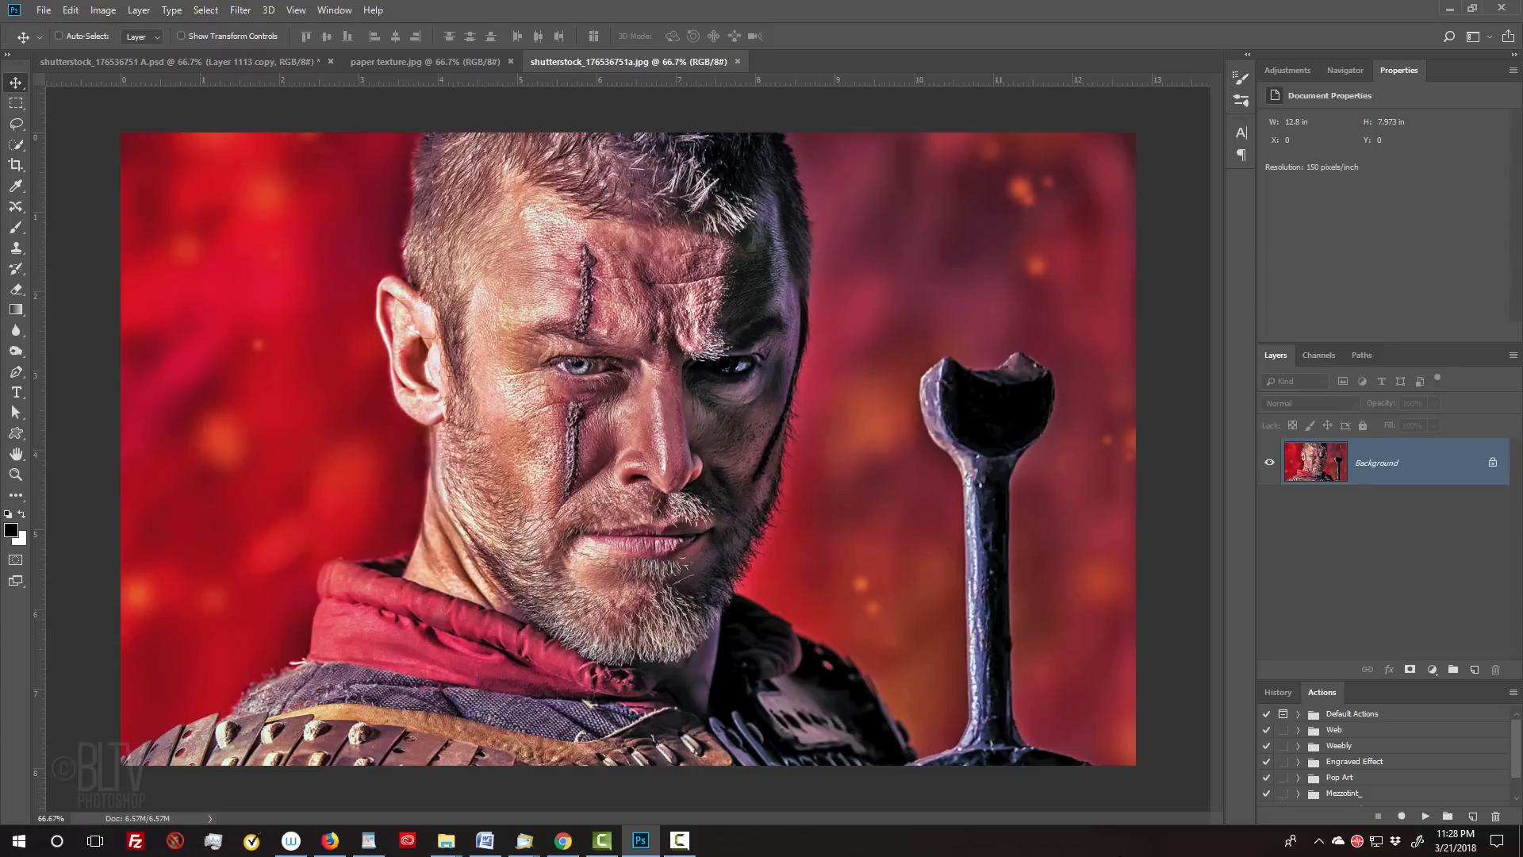
# Step: Copy the portrait photo into the paper texture document as a layer above the texture, using the Move tool
pyautogui.click(472, 62)
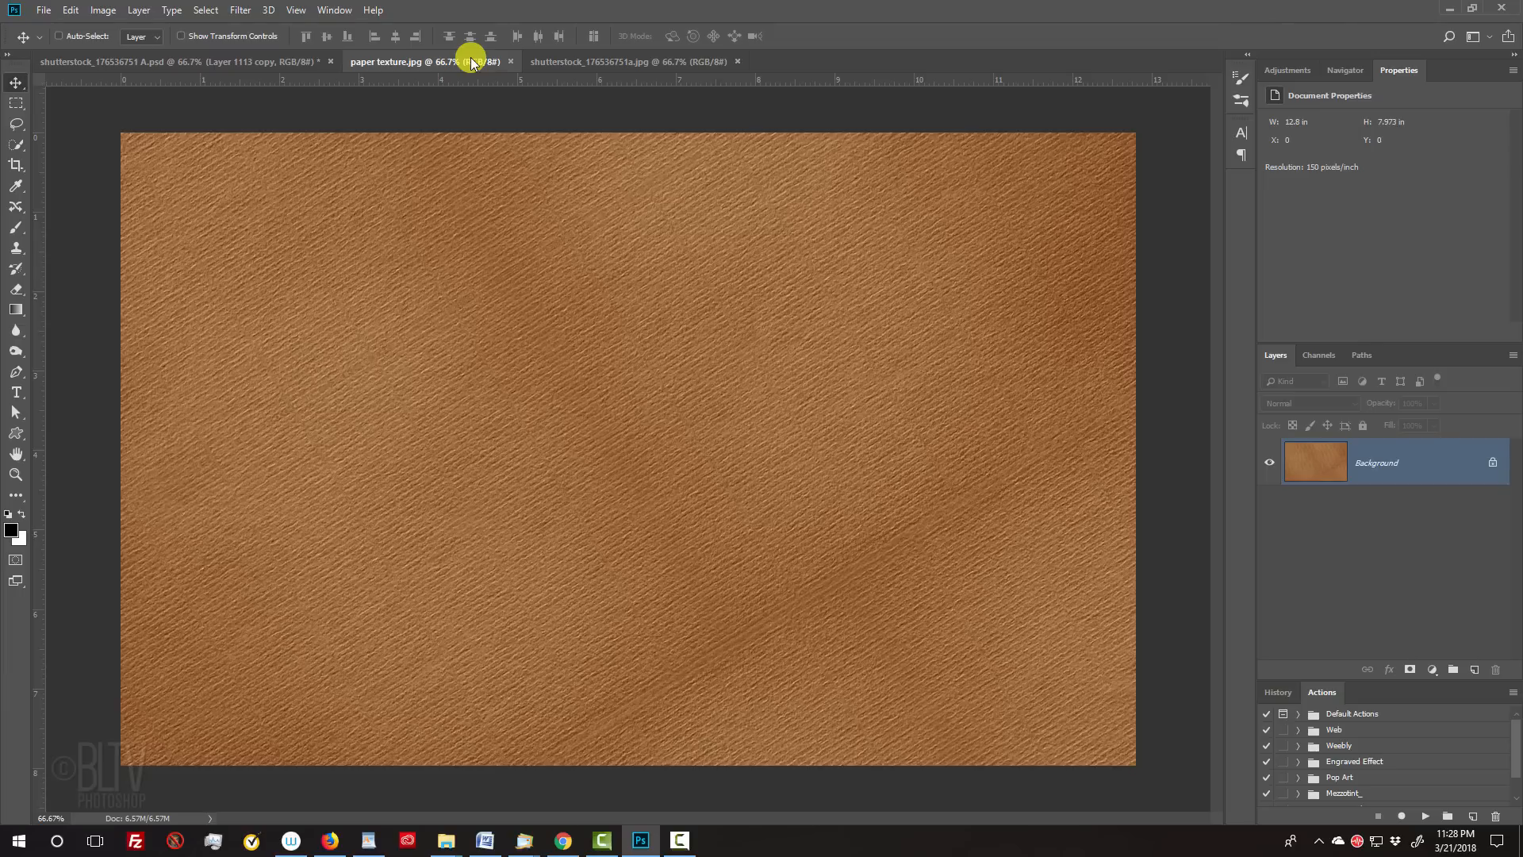
pyautogui.click(583, 60)
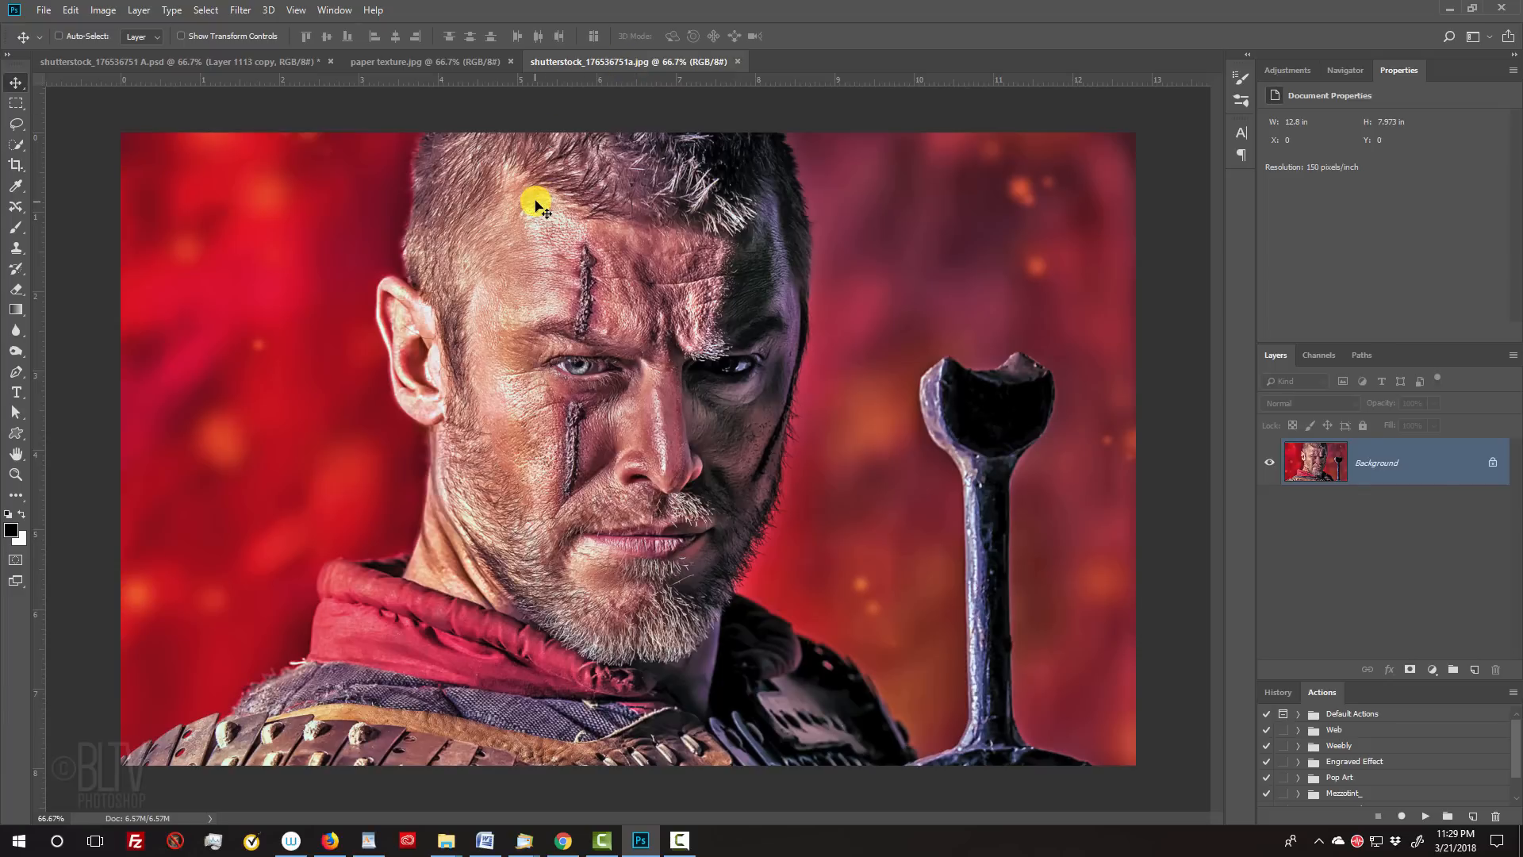
pyautogui.press('v')
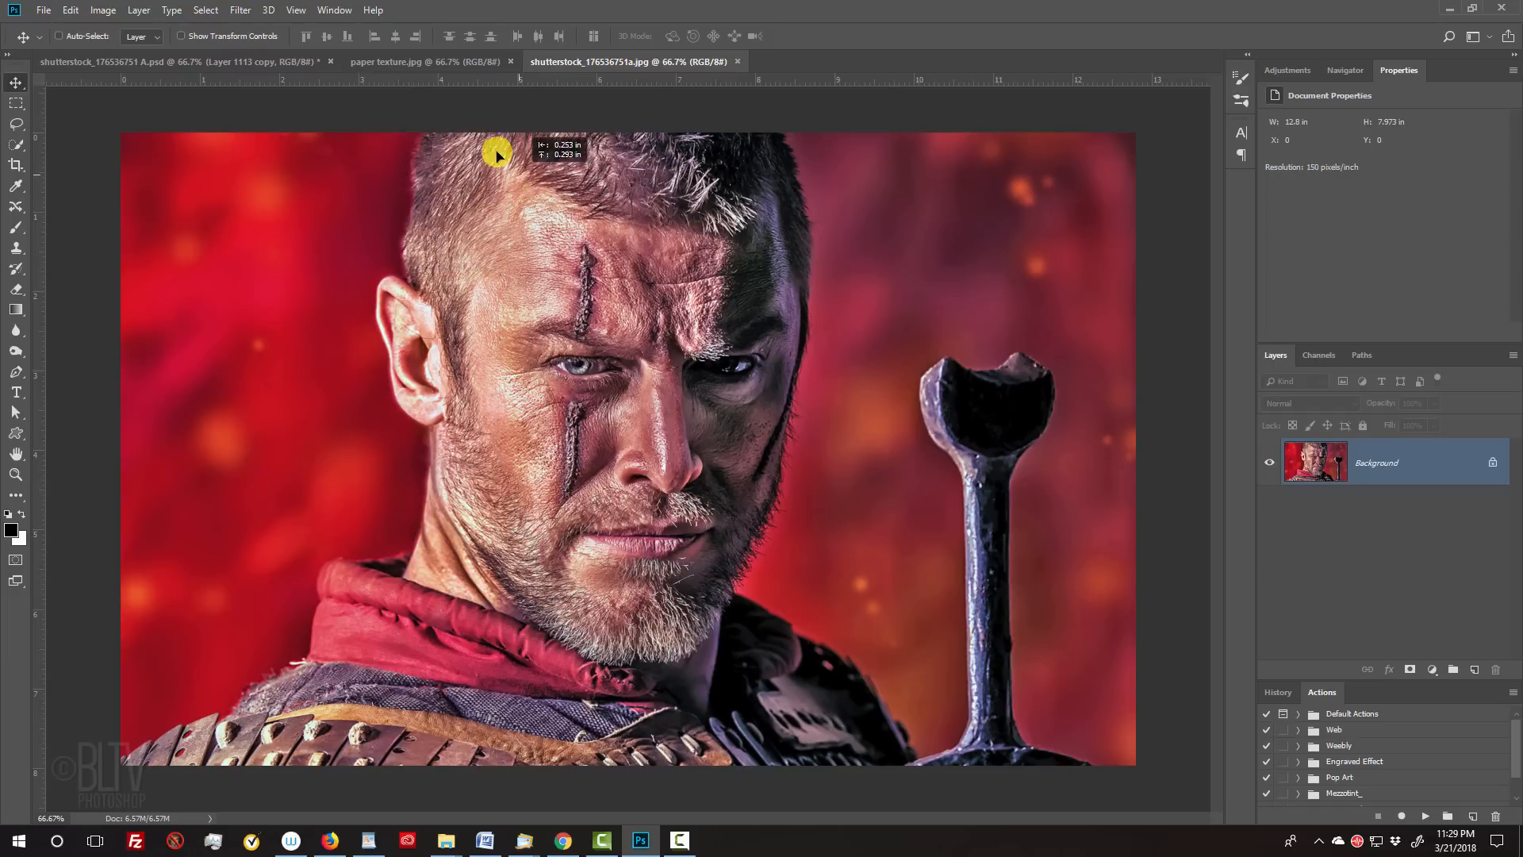
pyautogui.click(460, 65)
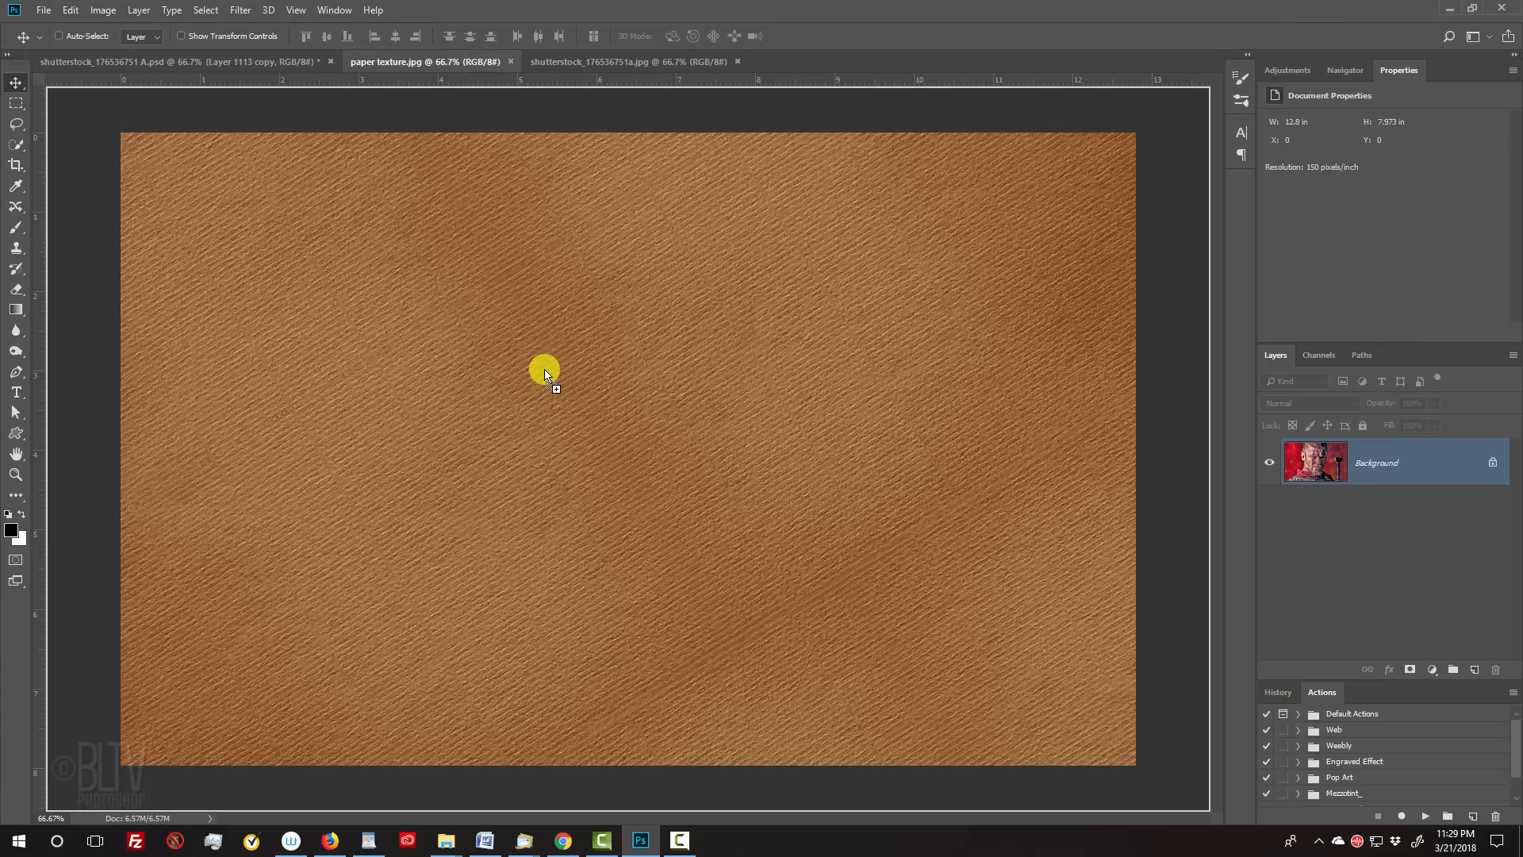
pyautogui.hotkey('ctrl', 'v')
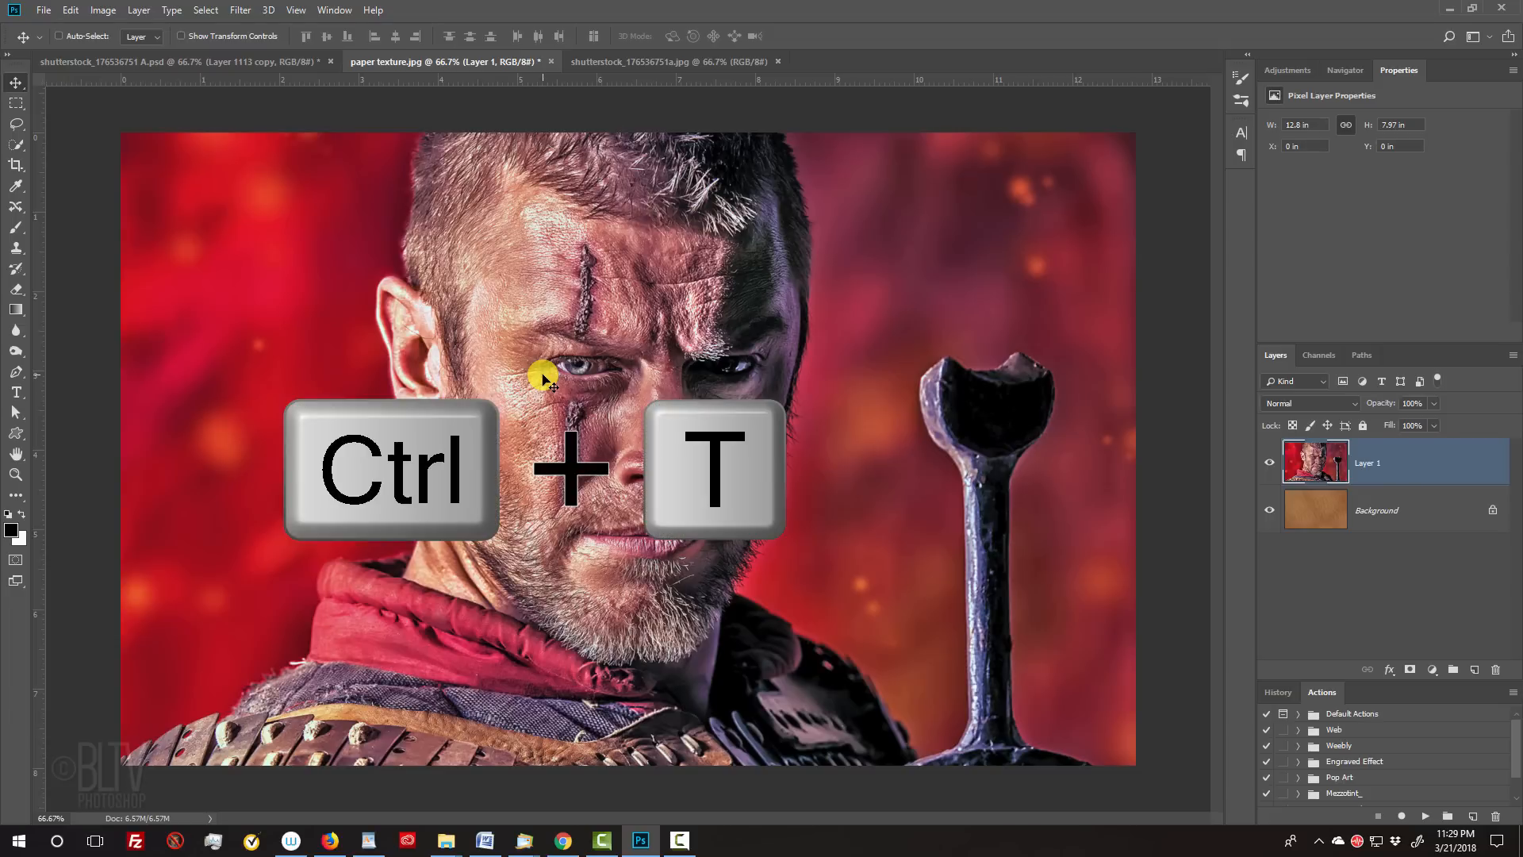
# Step: Scale the portrait layer proportionally from its centre with Free Transform so that it covers the whole canvas
pyautogui.hotkey('ctrl', 't')
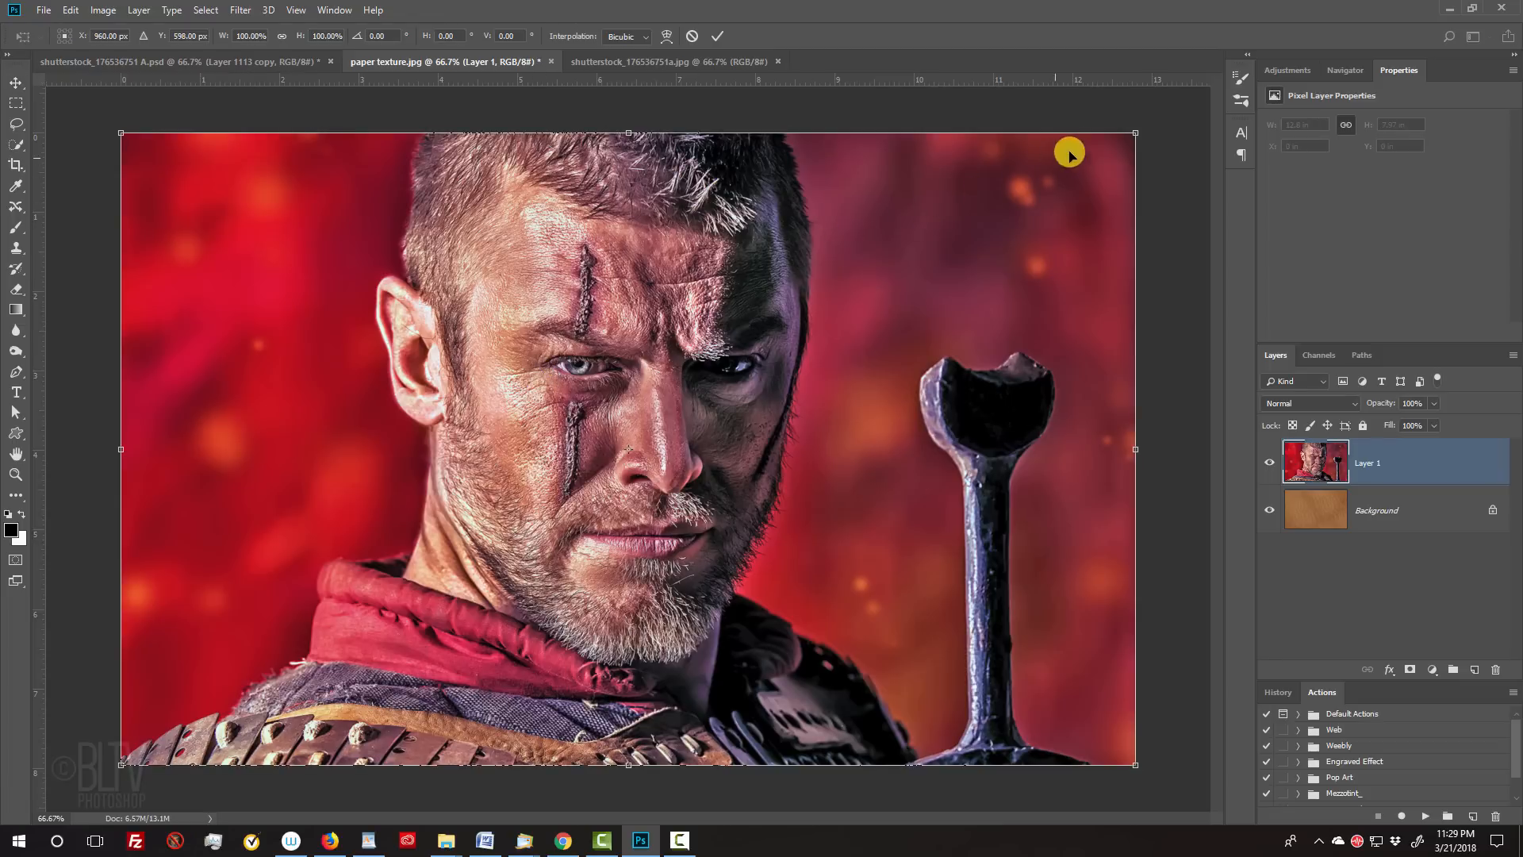
pyautogui.moveTo(1138, 132); pyautogui.dragTo(1138, 132)
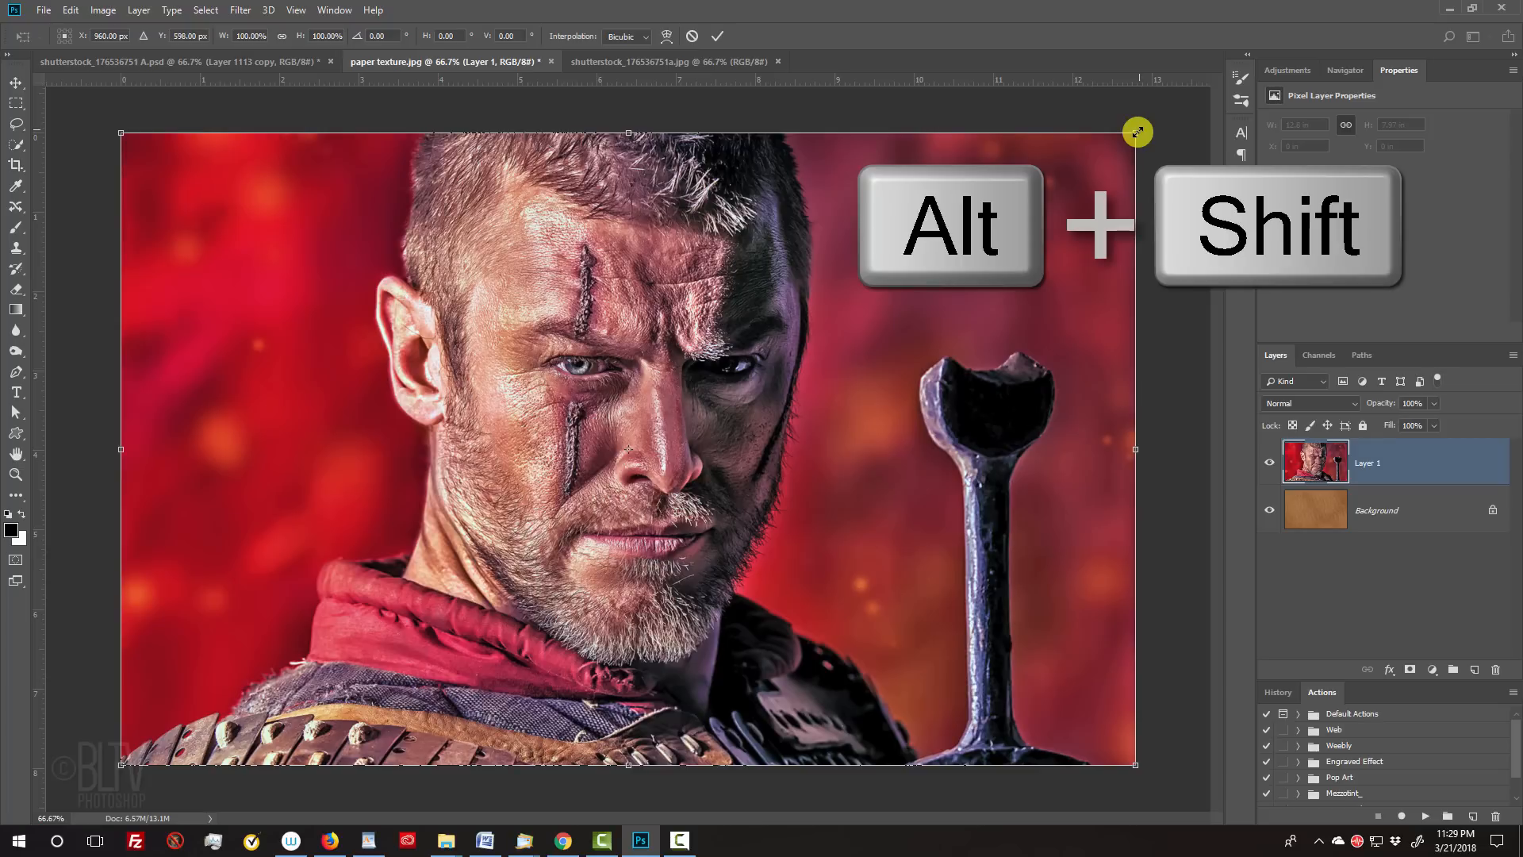
pyautogui.moveTo(1138, 132)
pyautogui.mouseDown()
pyautogui.moveTo(969, 249)
pyautogui.moveTo(925, 255)
pyautogui.moveTo(1227, 80)
pyautogui.moveTo(1258, 45)
pyautogui.moveTo(1146, 140)
pyautogui.mouseUp()
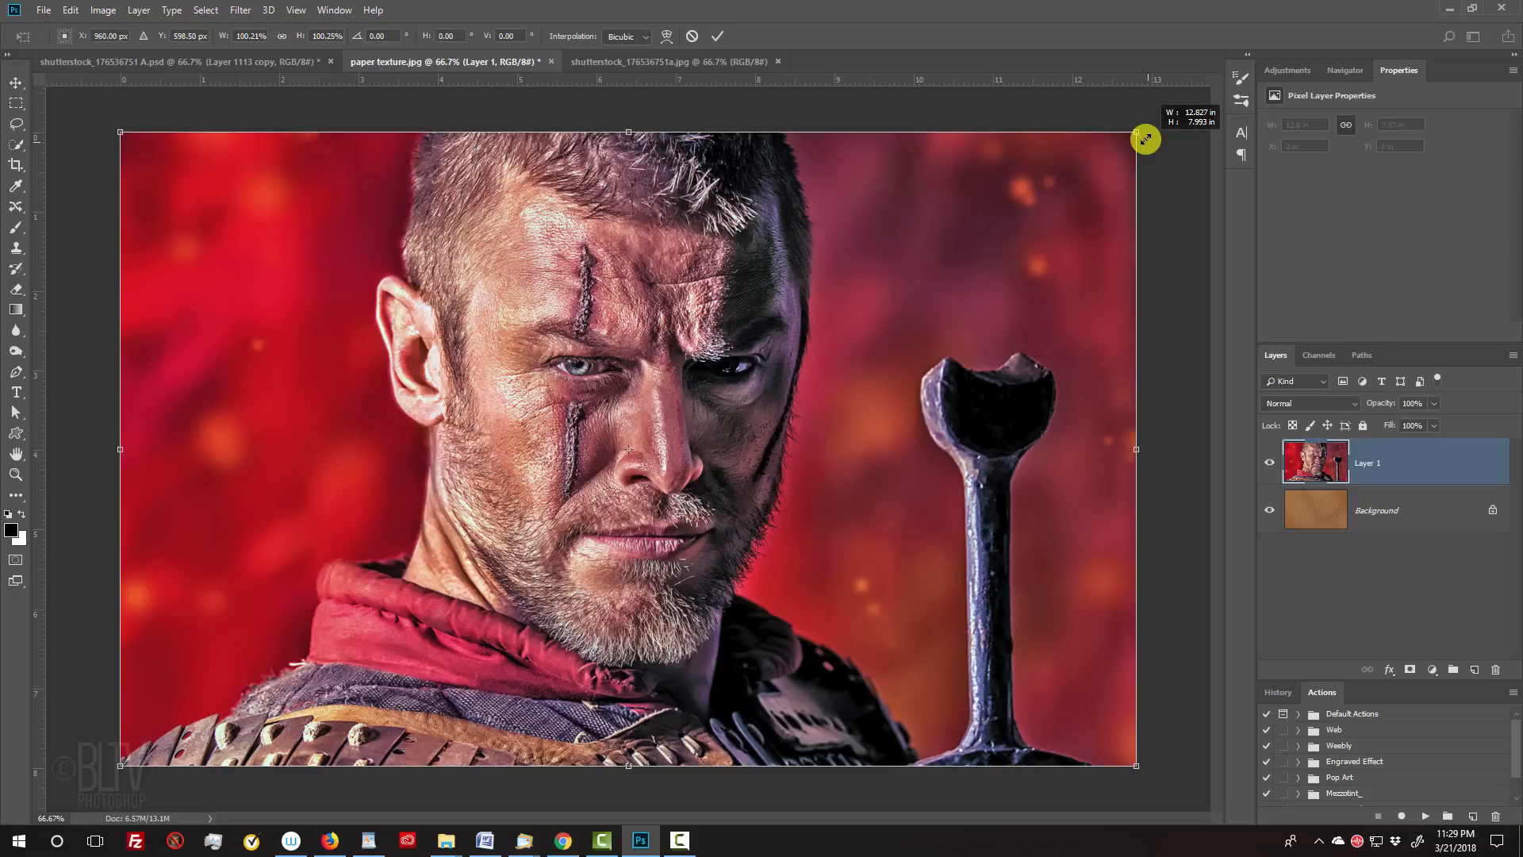
pyautogui.press('Return')
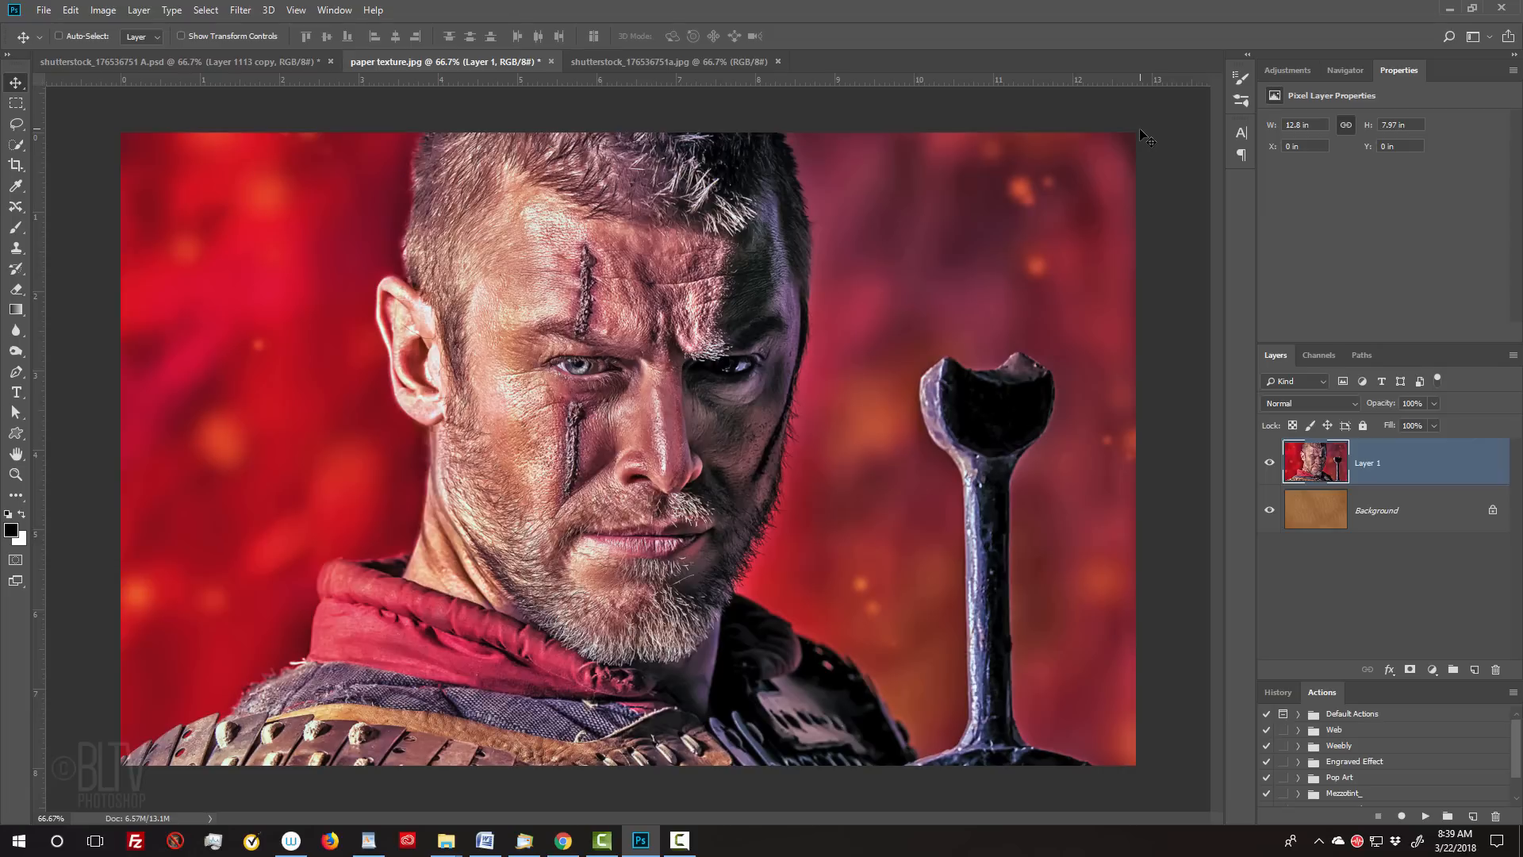
# Step: Crop the image to a selection of the full canvas to trim off the excess, and remove the selection
pyautogui.hotkey('ctrl', 'a')
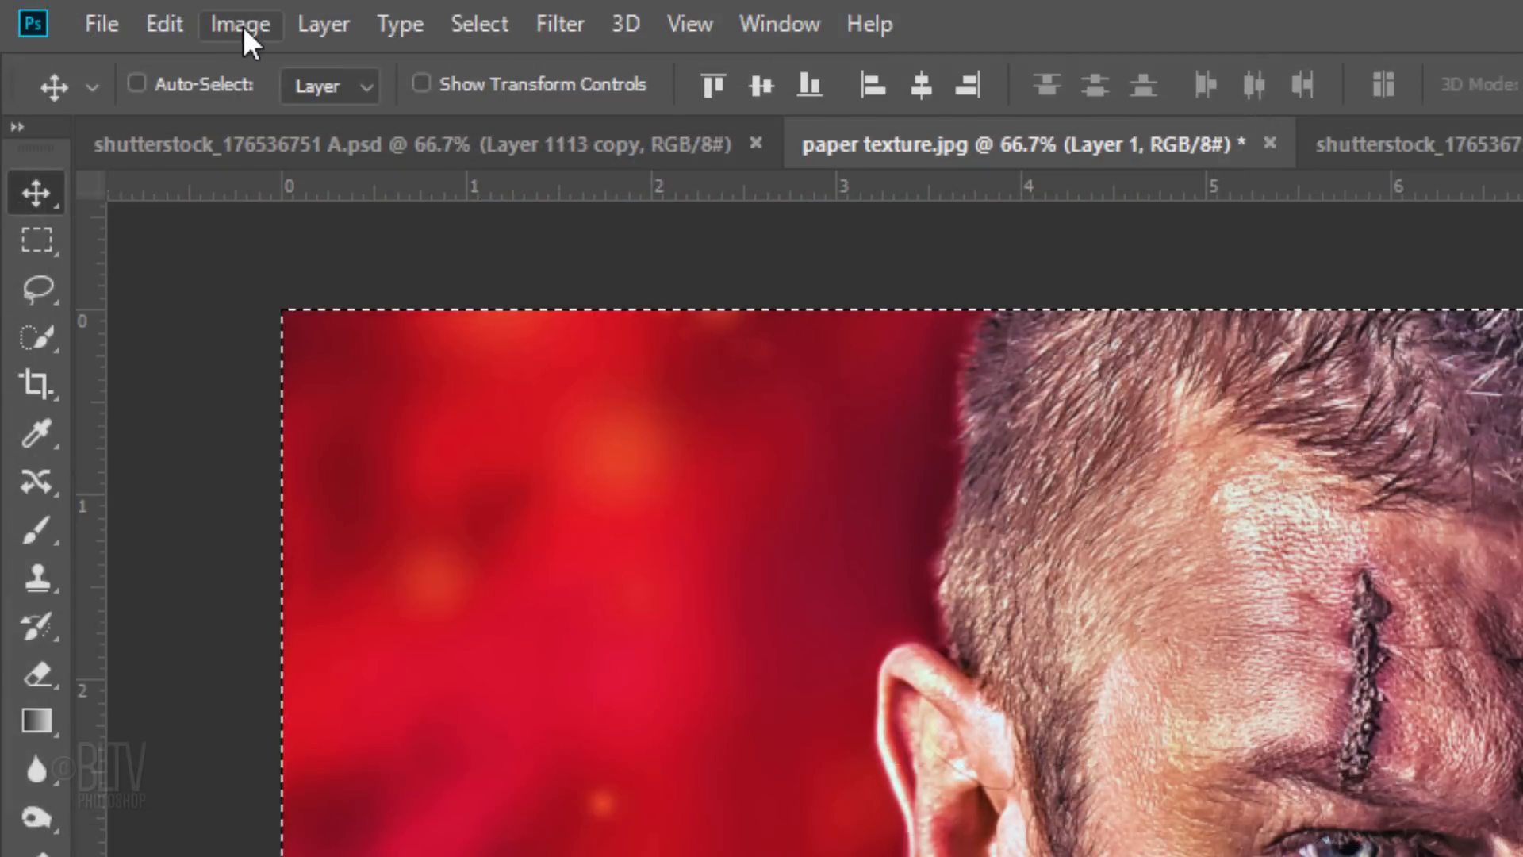
pyautogui.click(246, 24)
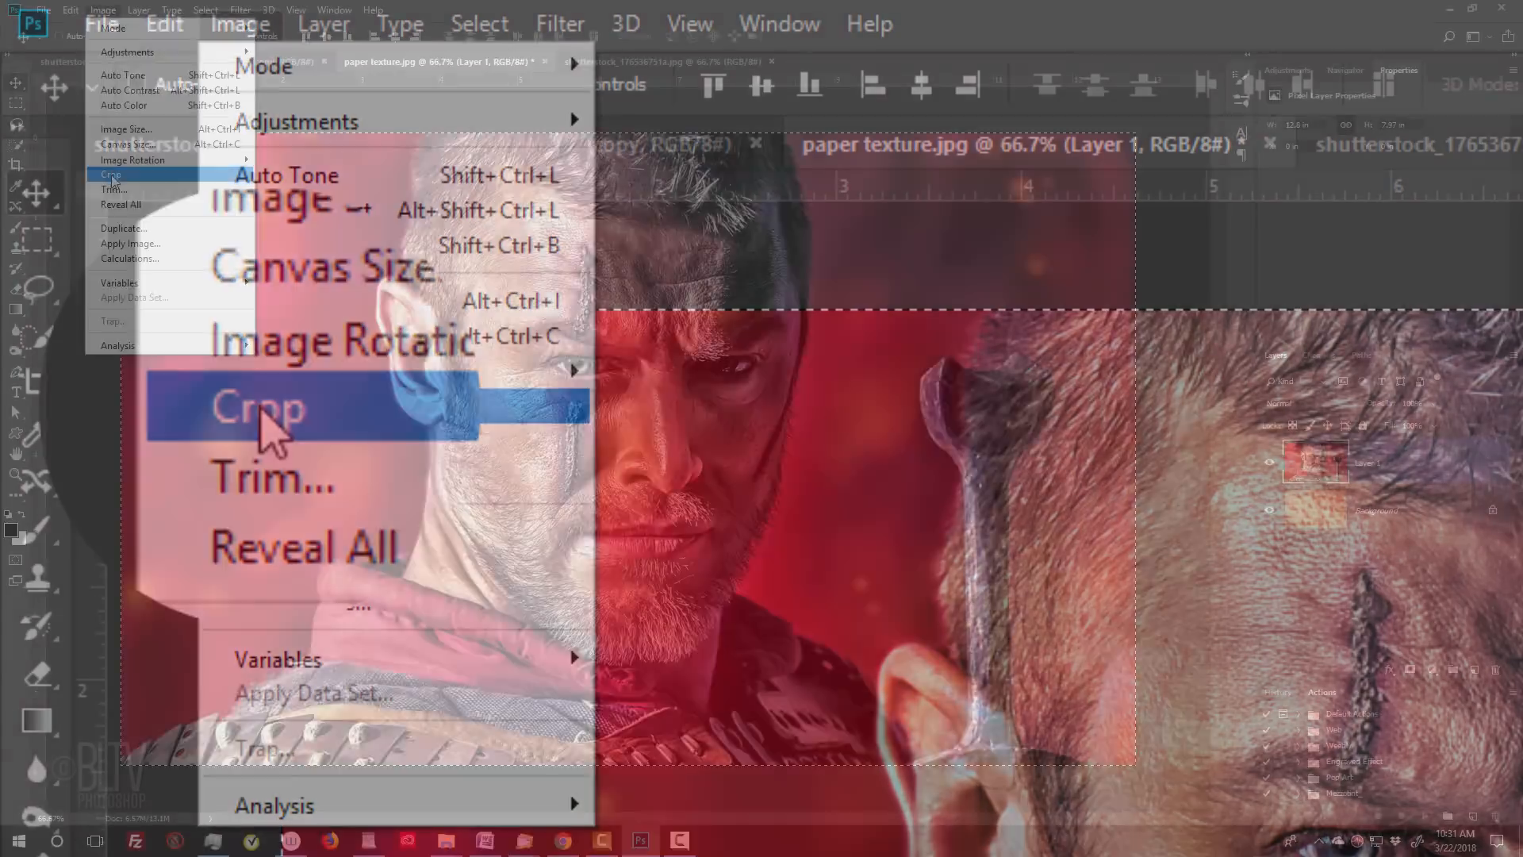
pyautogui.click(266, 417)
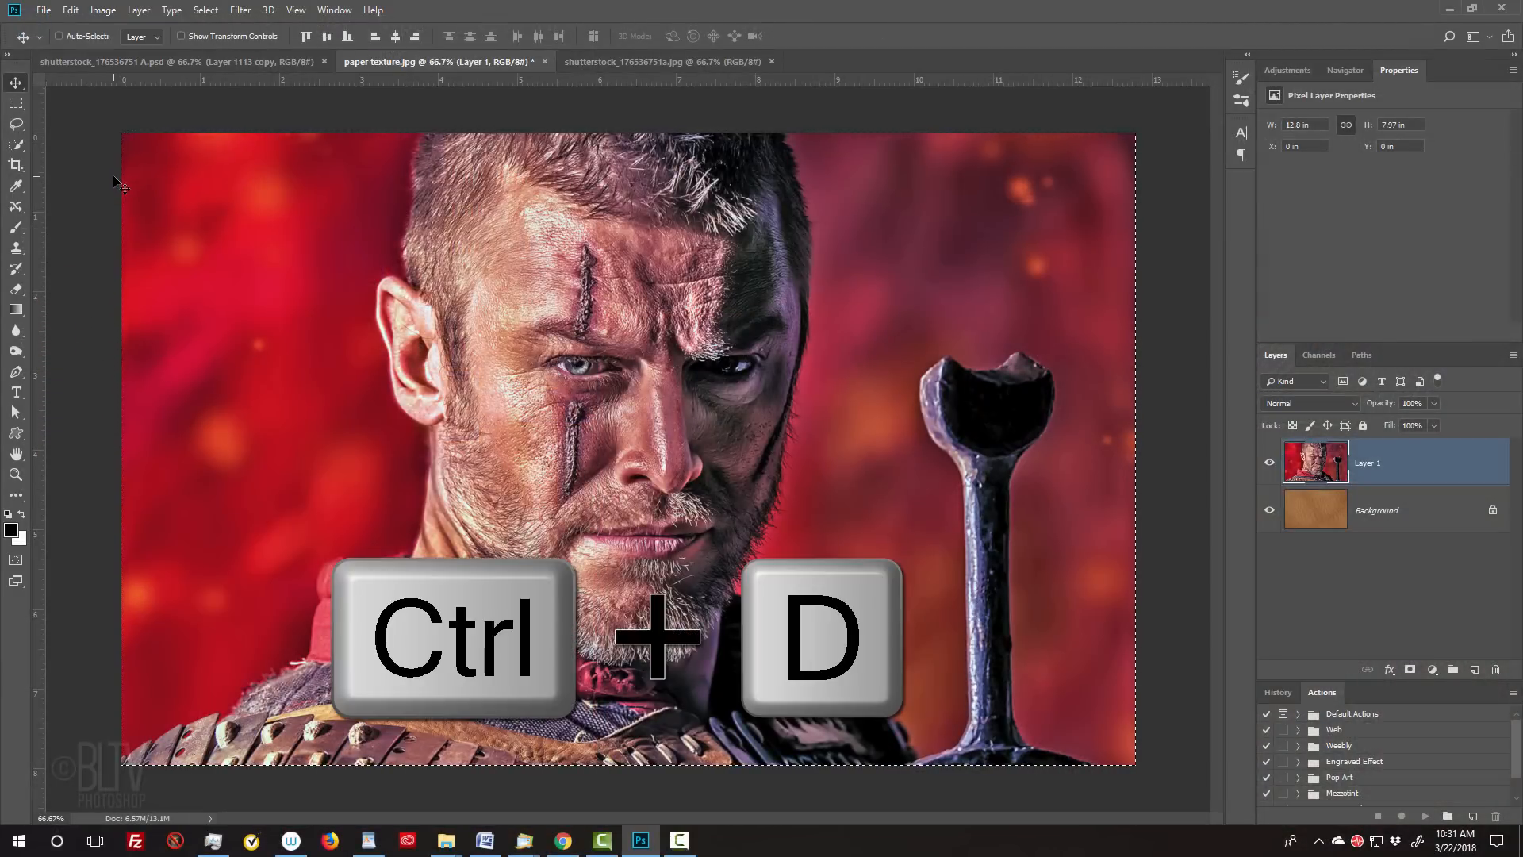
pyautogui.hotkey('ctrl', 'd')
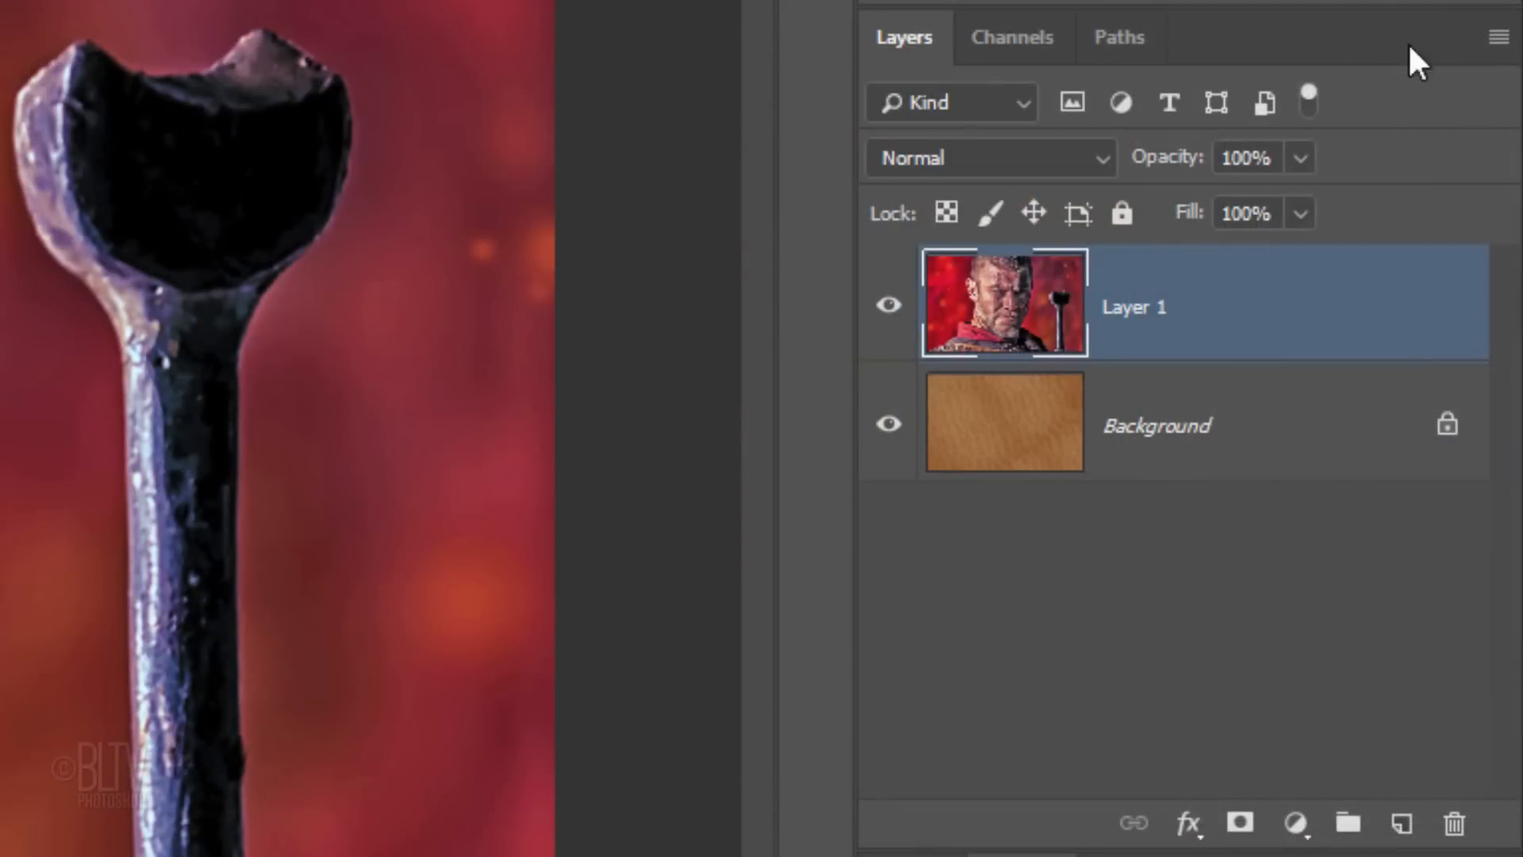
# Step: Convert the portrait layer to a Smart Object and unlock the paper texture's Background layer
pyautogui.click(1497, 38)
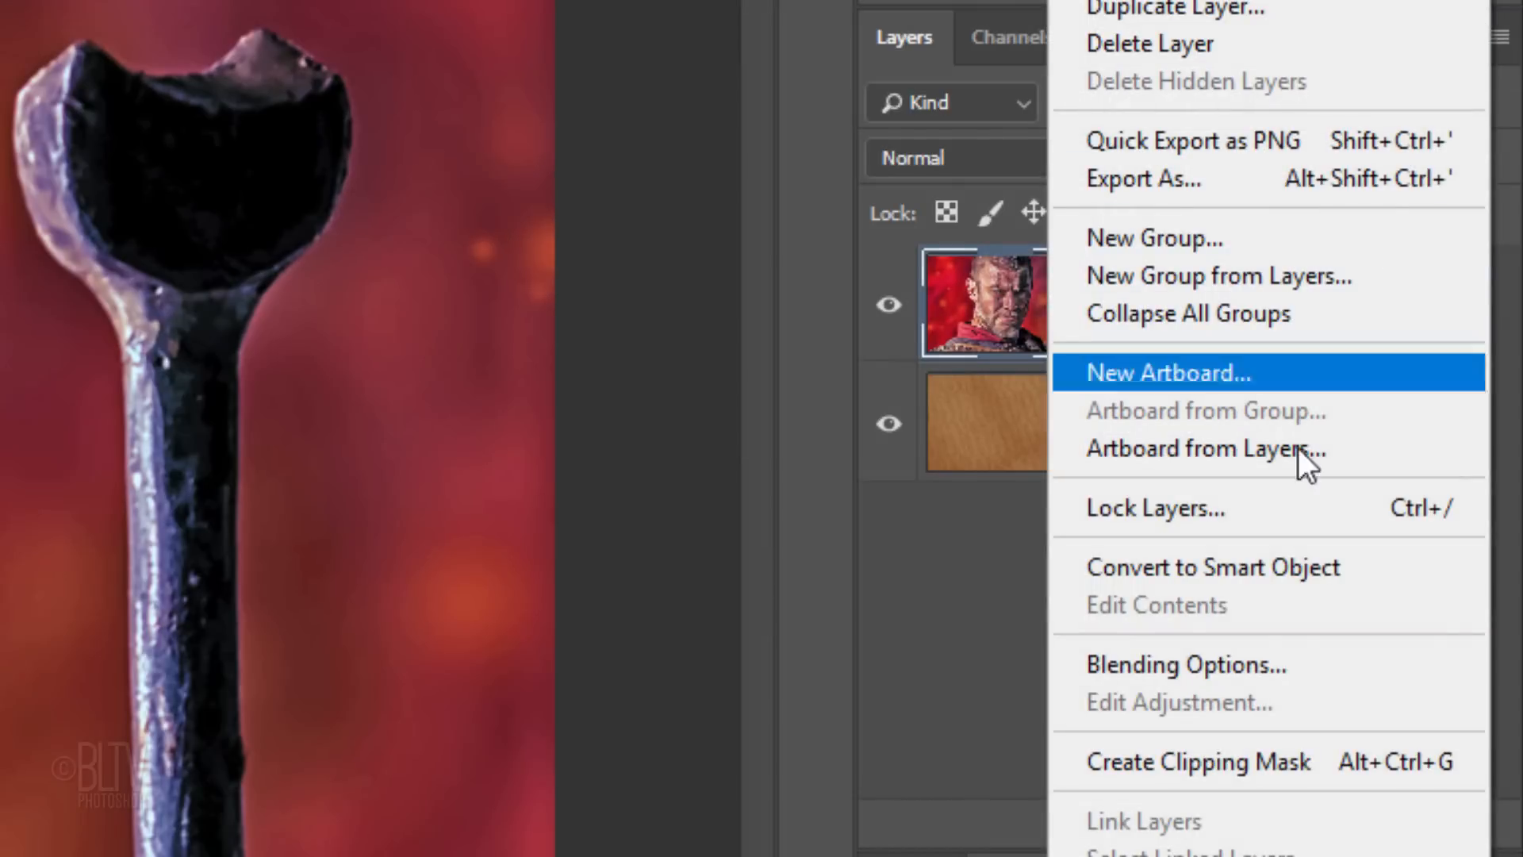
pyautogui.click(1239, 567)
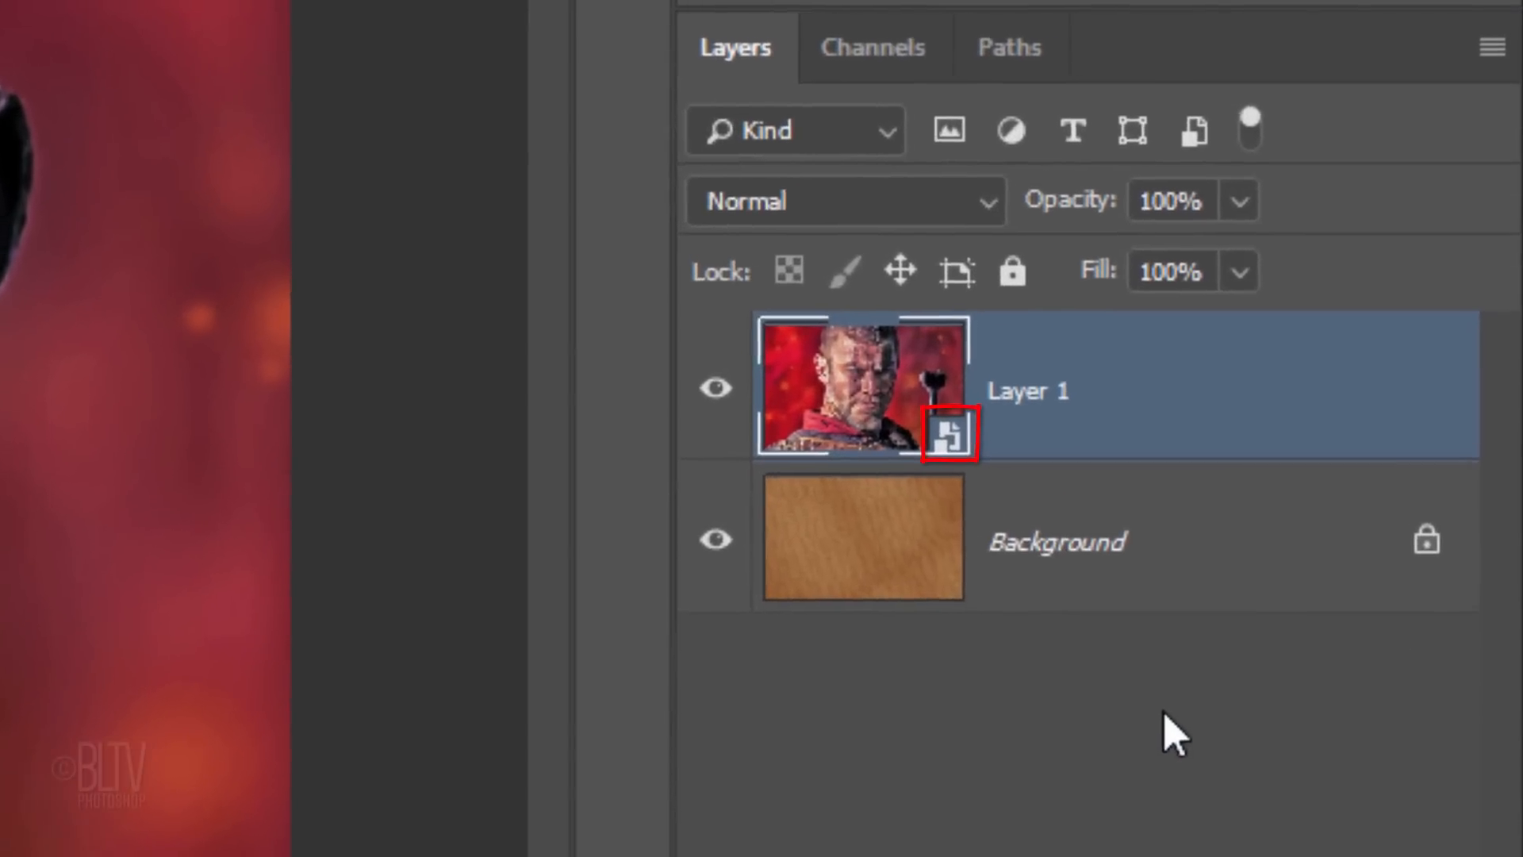
pyautogui.click(1424, 555)
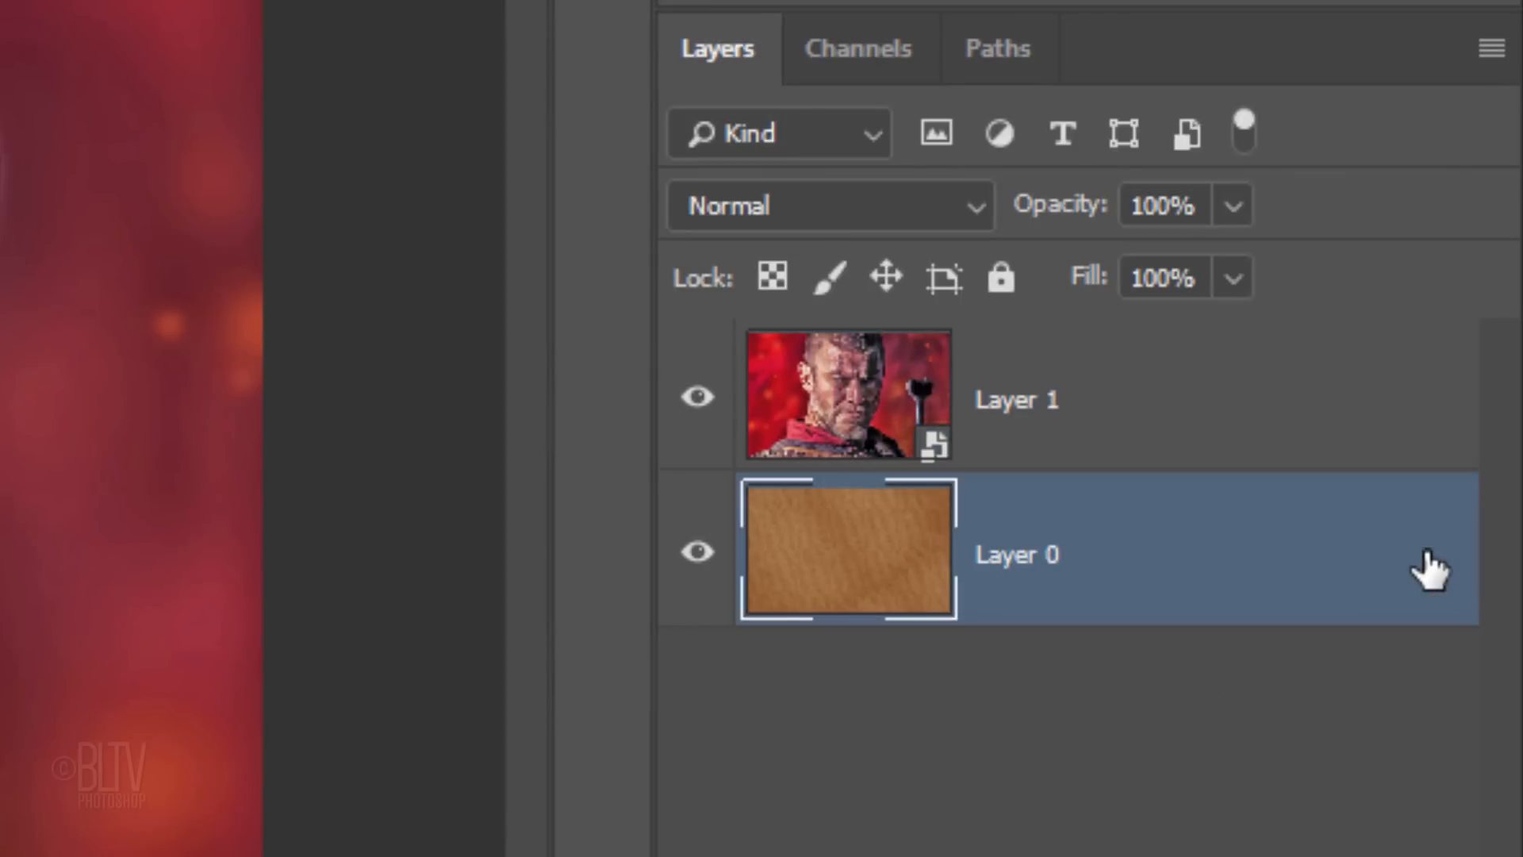
# Step: Move the portrait layer below the paper texture layer and hide the texture
pyautogui.moveTo(1313, 392); pyautogui.dragTo(1288, 693)
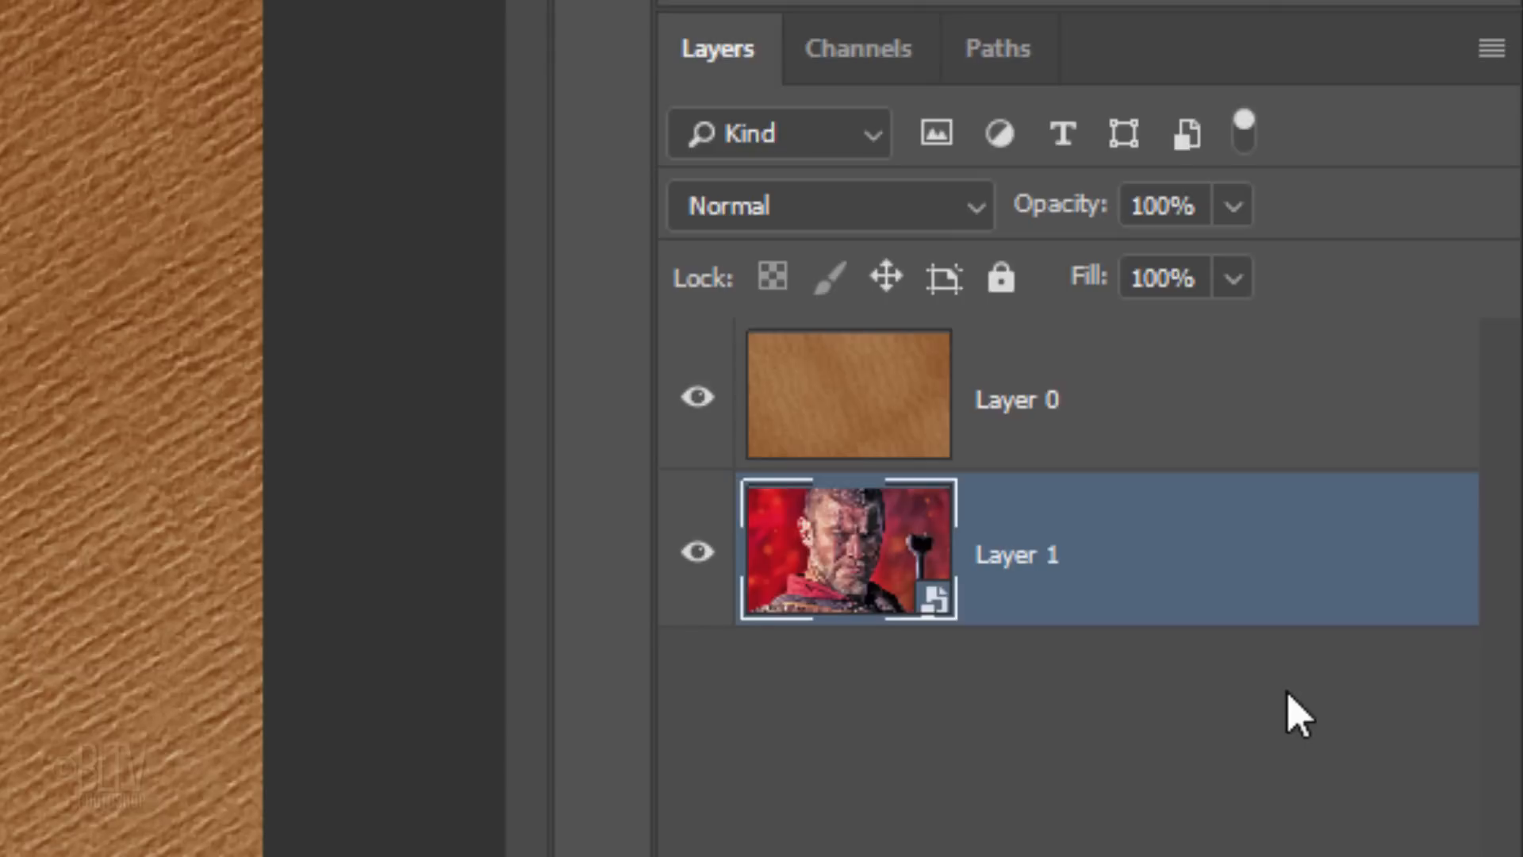
pyautogui.click(697, 398)
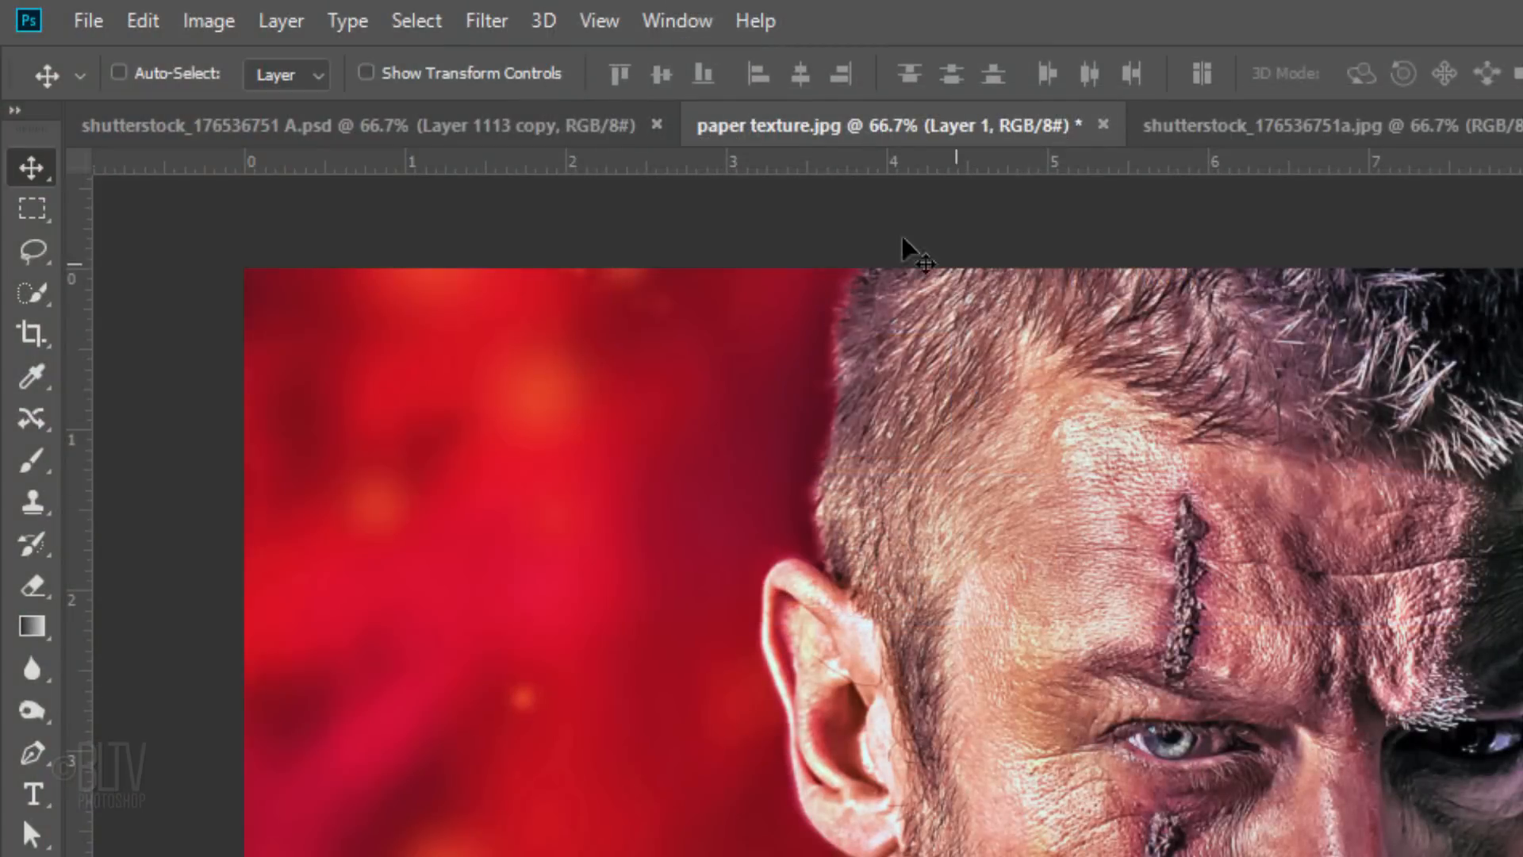
# Step: Sharpen the portrait Smart Object with an Unsharp Mask of Amount 150%, Radius 3.0 pixels and Threshold 0 levels
pyautogui.click(486, 18)
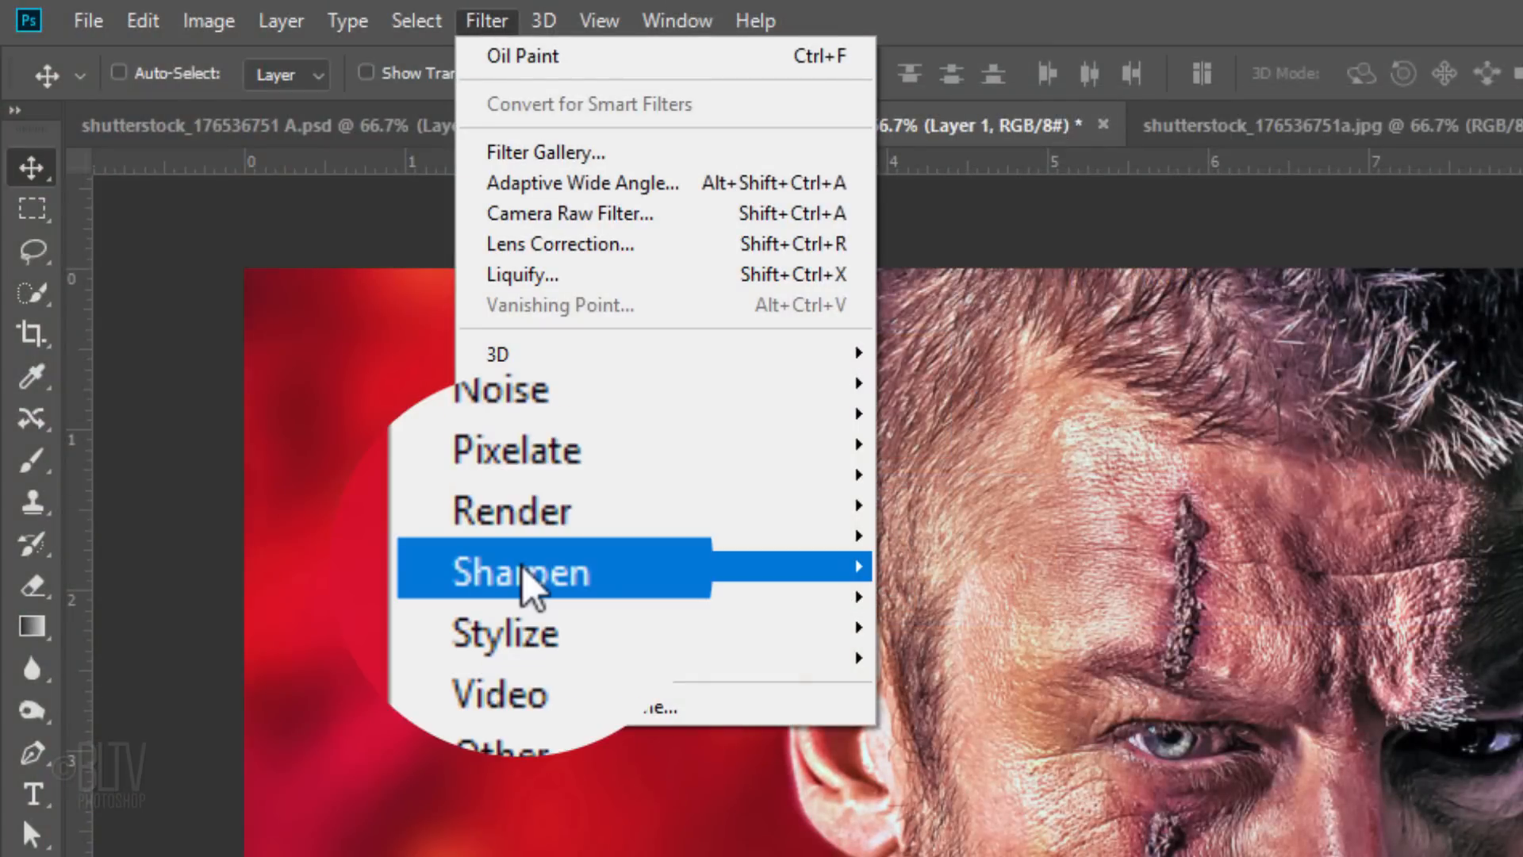
pyautogui.moveTo(526, 581)
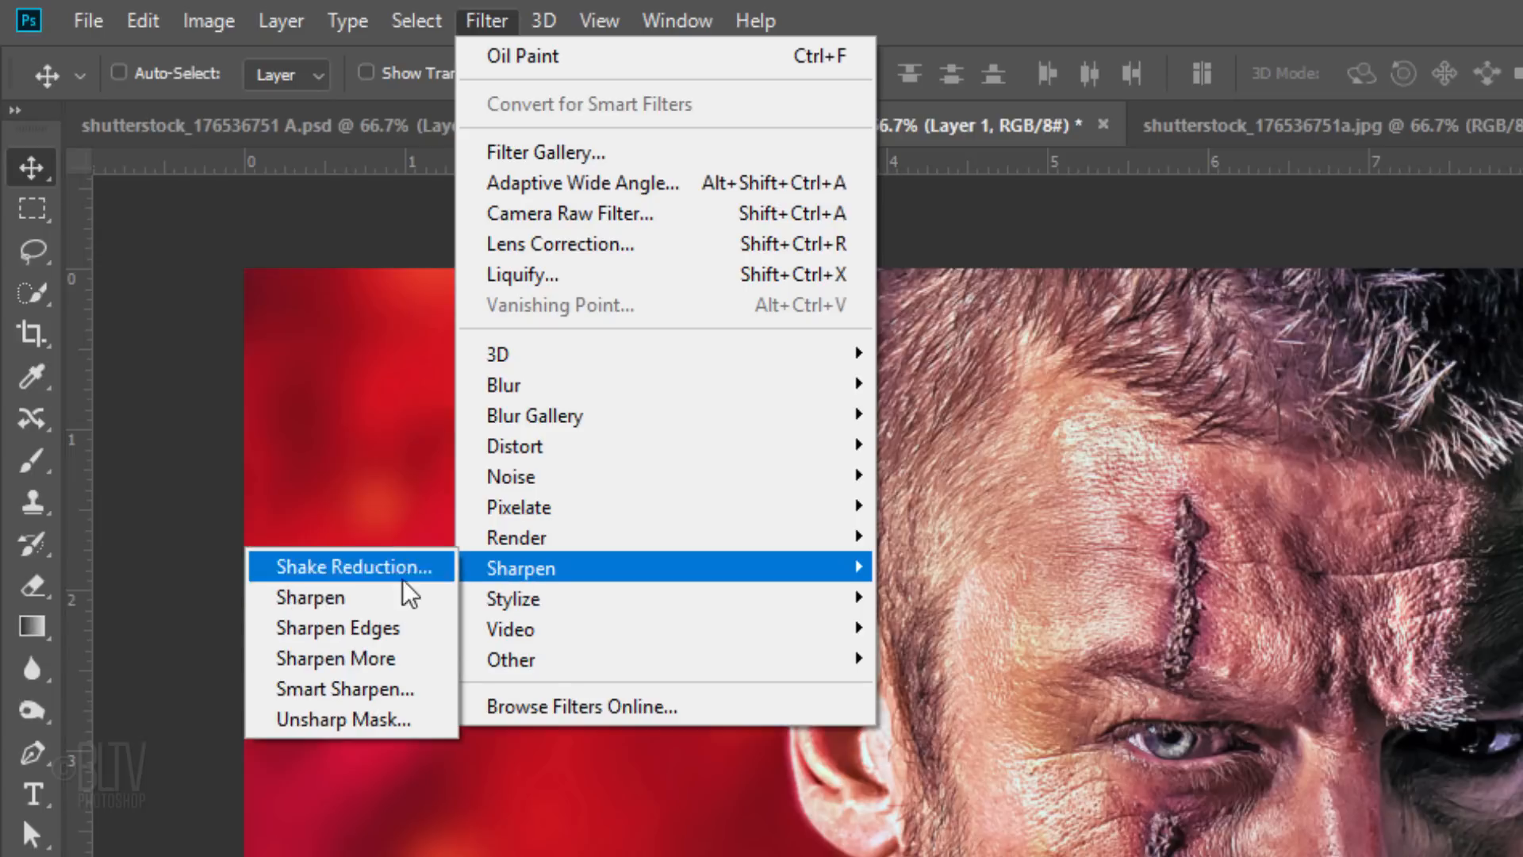
pyautogui.click(356, 718)
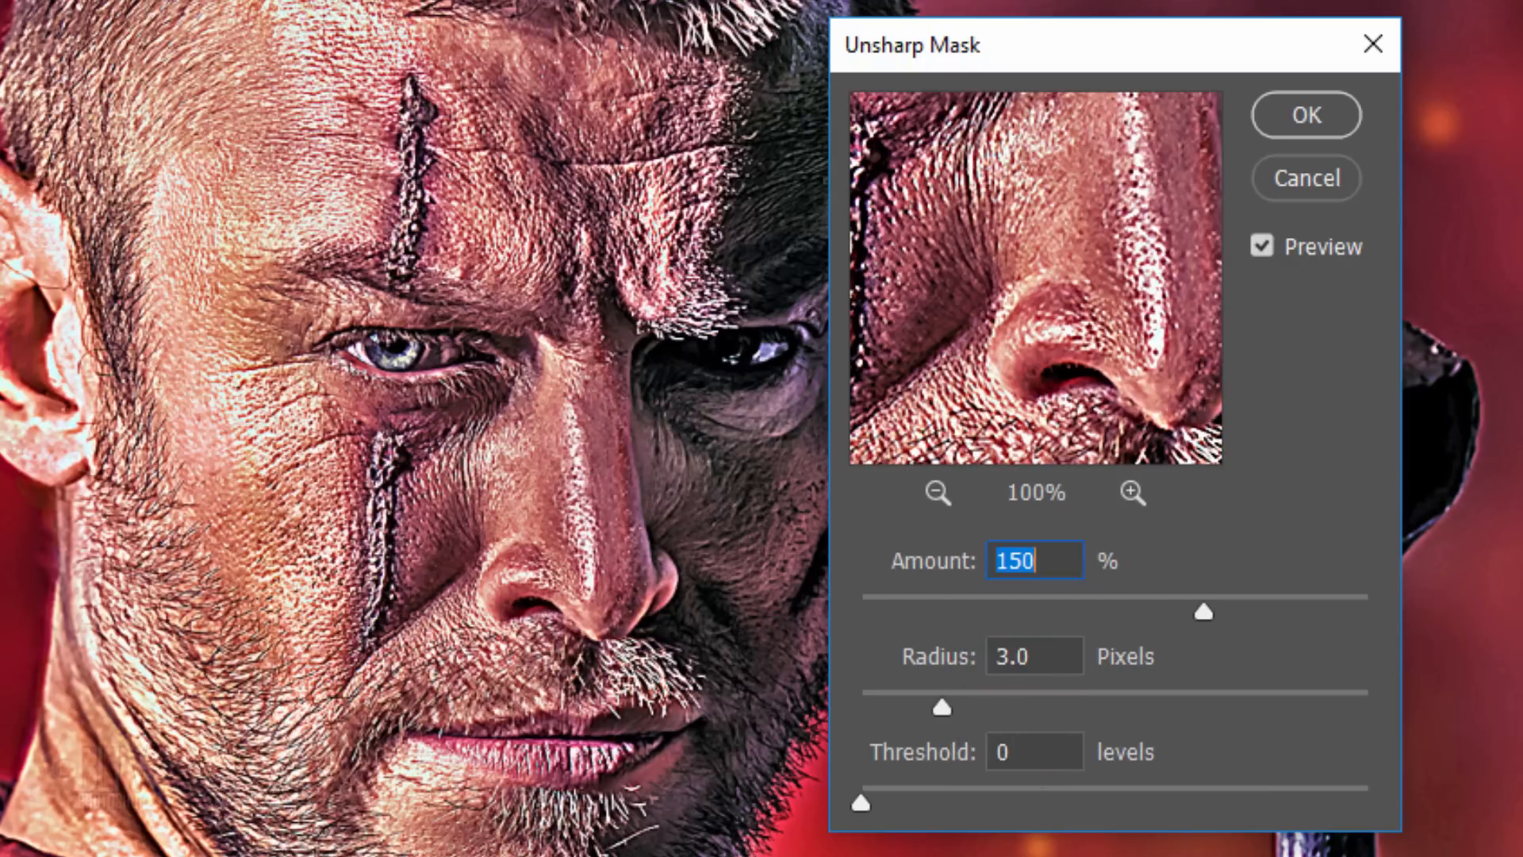
pyautogui.click(1317, 119)
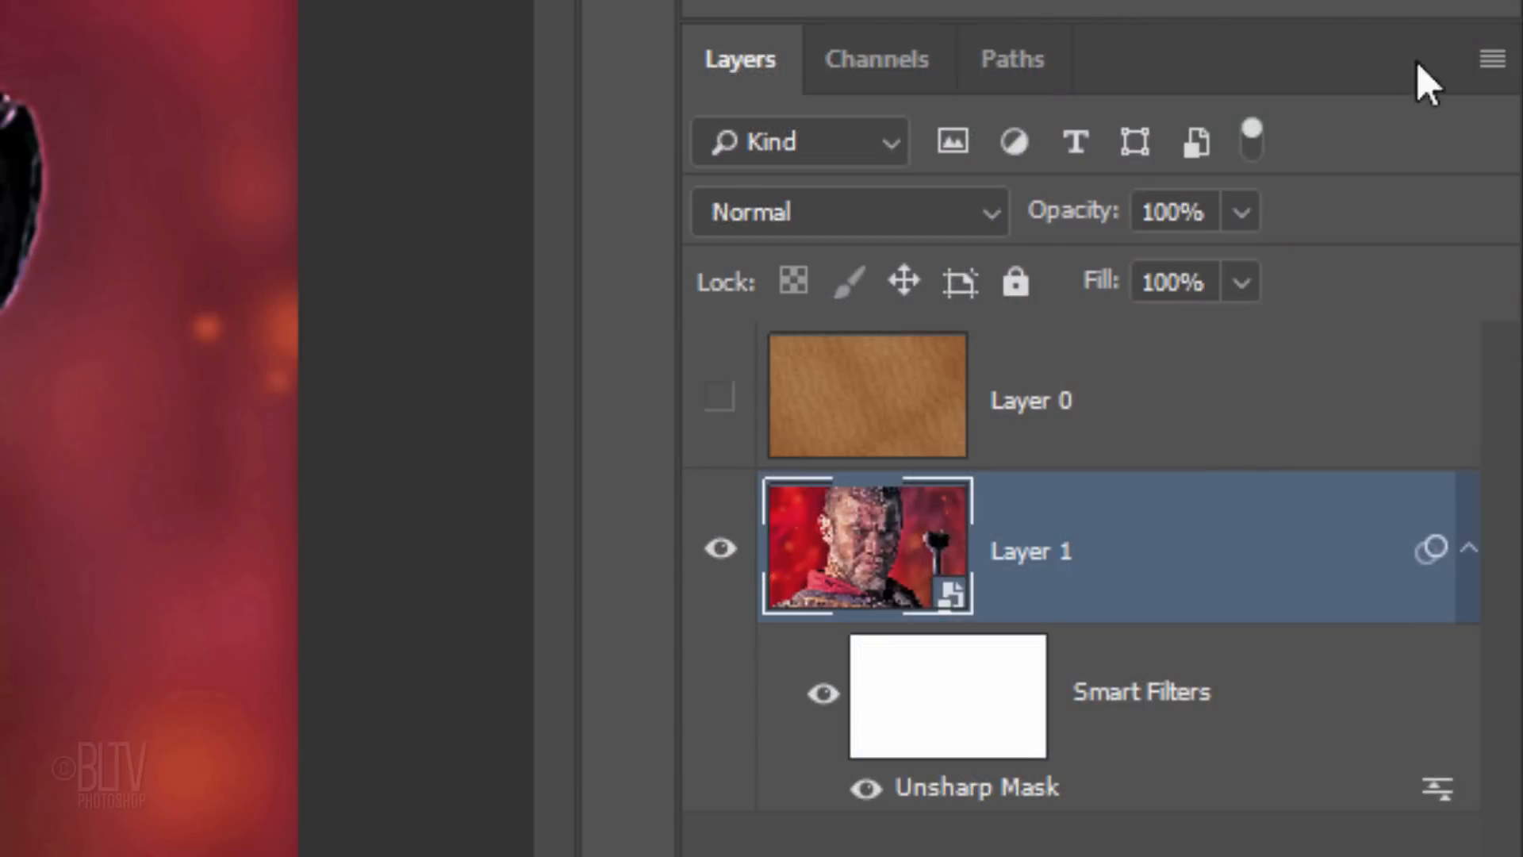
# Step: Convert the sharpened portrait layer with its Unsharp Mask filter into a new Smart Object
pyautogui.click(1494, 62)
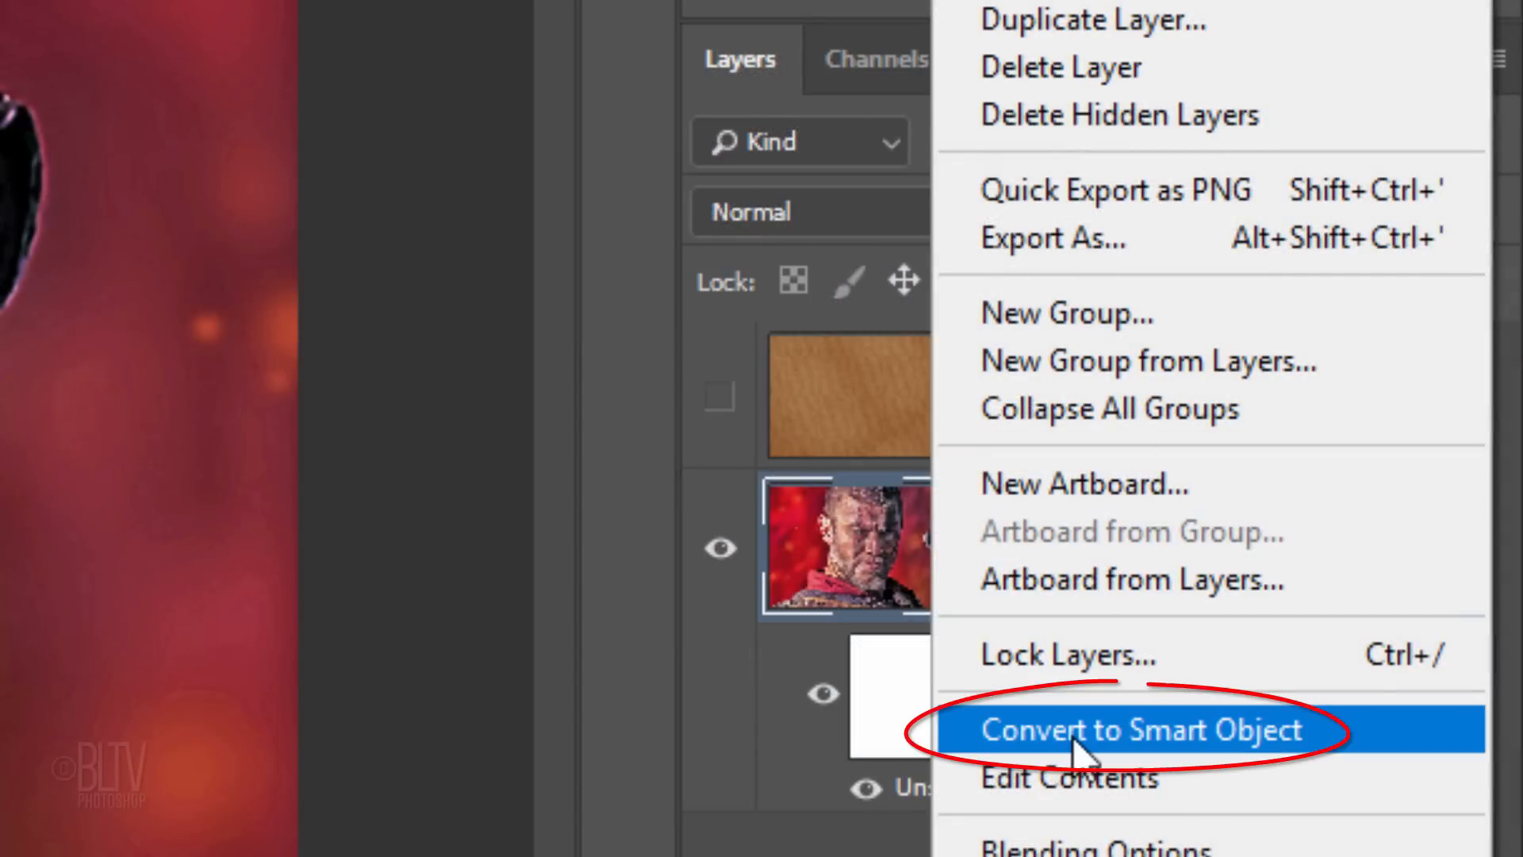
pyautogui.click(1073, 738)
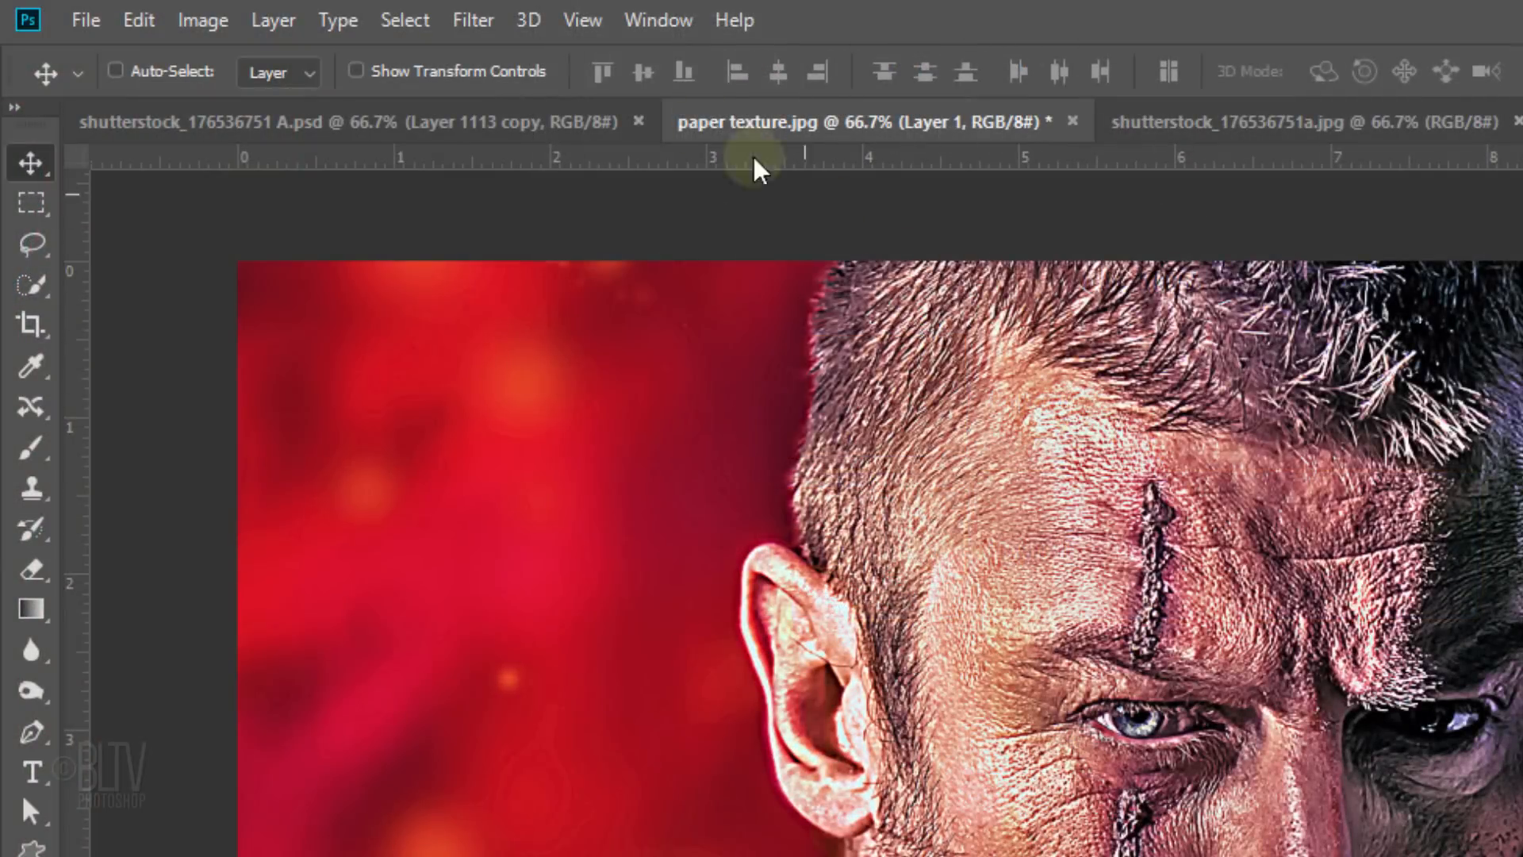
# Step: Apply Oil Paint to the portrait with Stylization 2.0, Cleanliness 10.0, Scale 10.0, Bristle Detail 10.0, Lighting on, Angle 121° and Shine 0.2
pyautogui.click(475, 22)
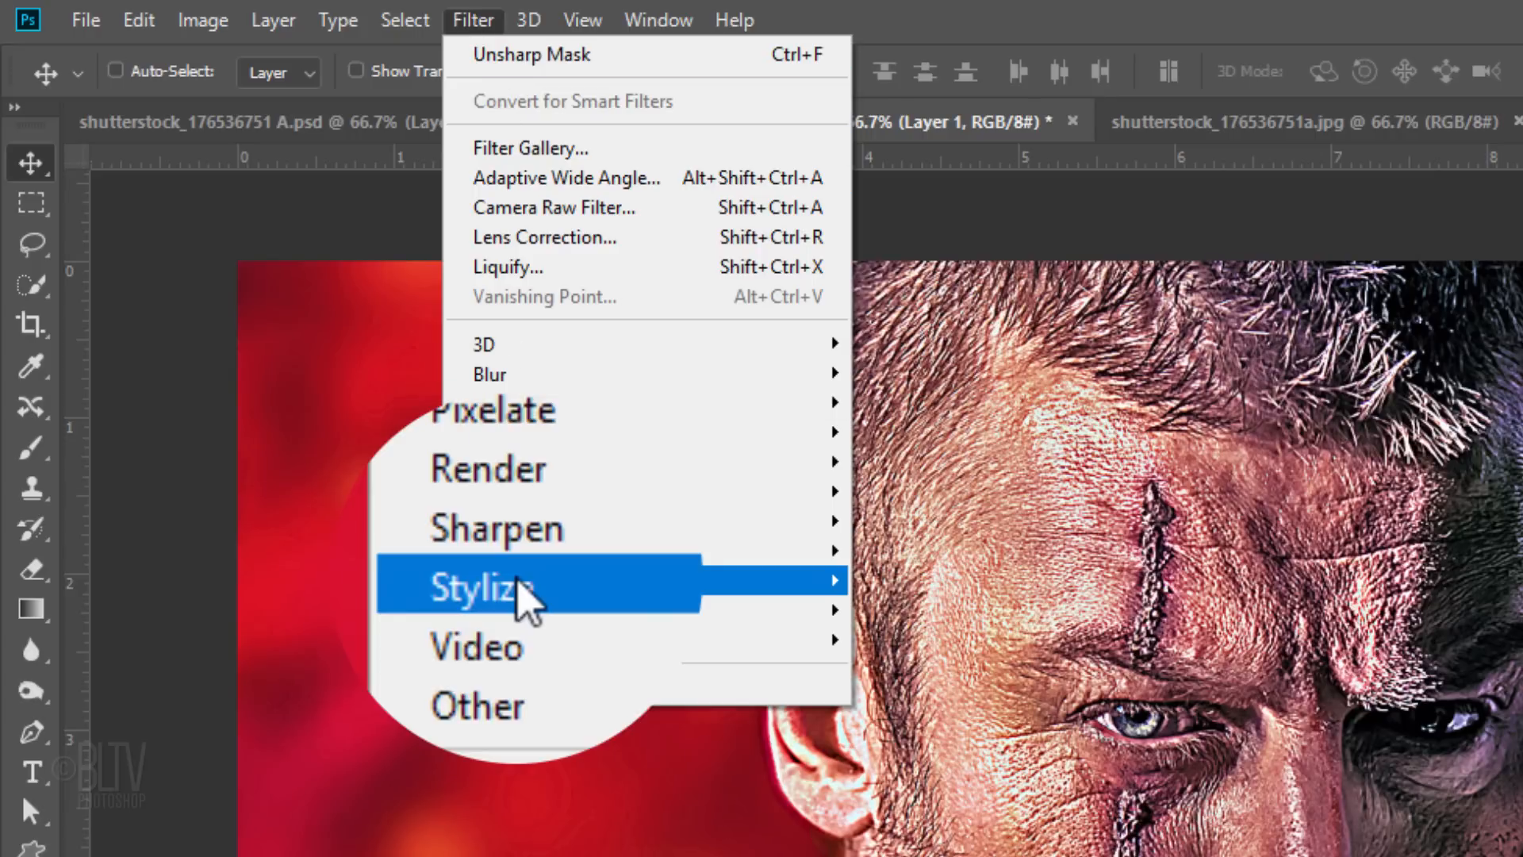
pyautogui.moveTo(517, 583)
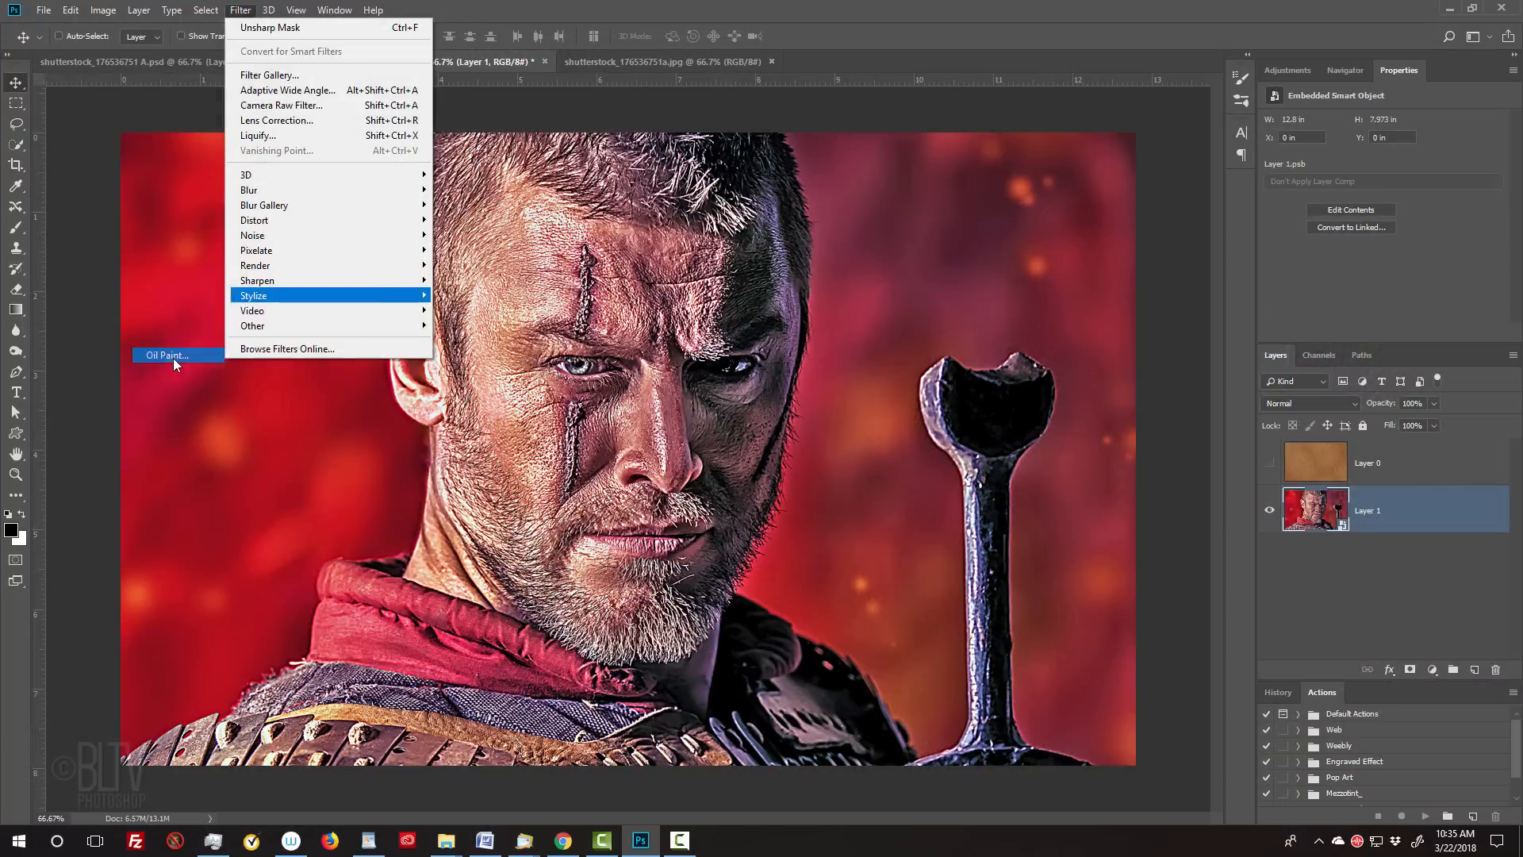
pyautogui.click(345, 702)
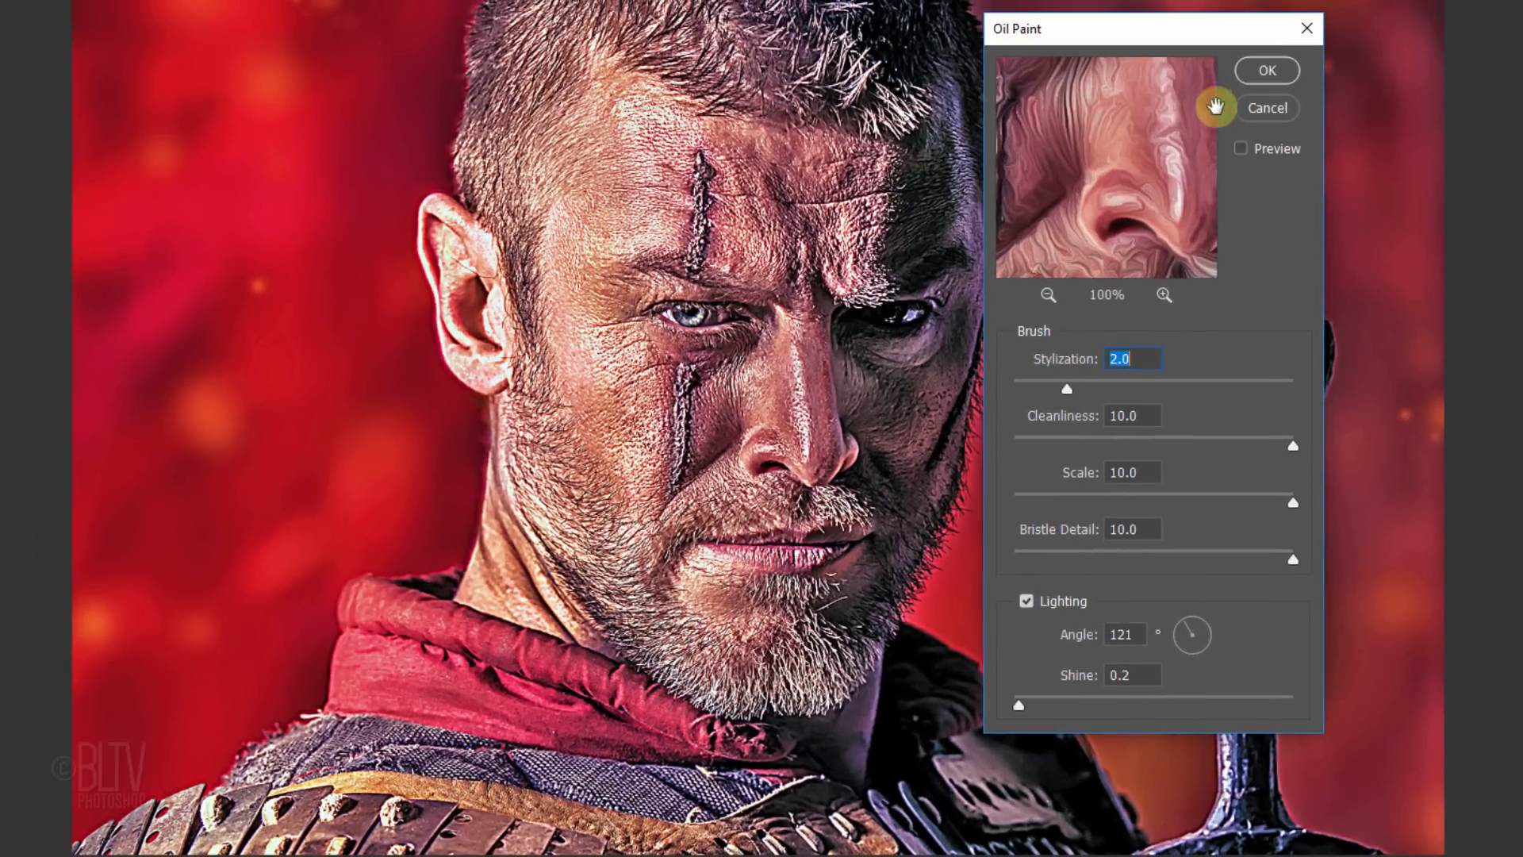
pyautogui.click(1282, 65)
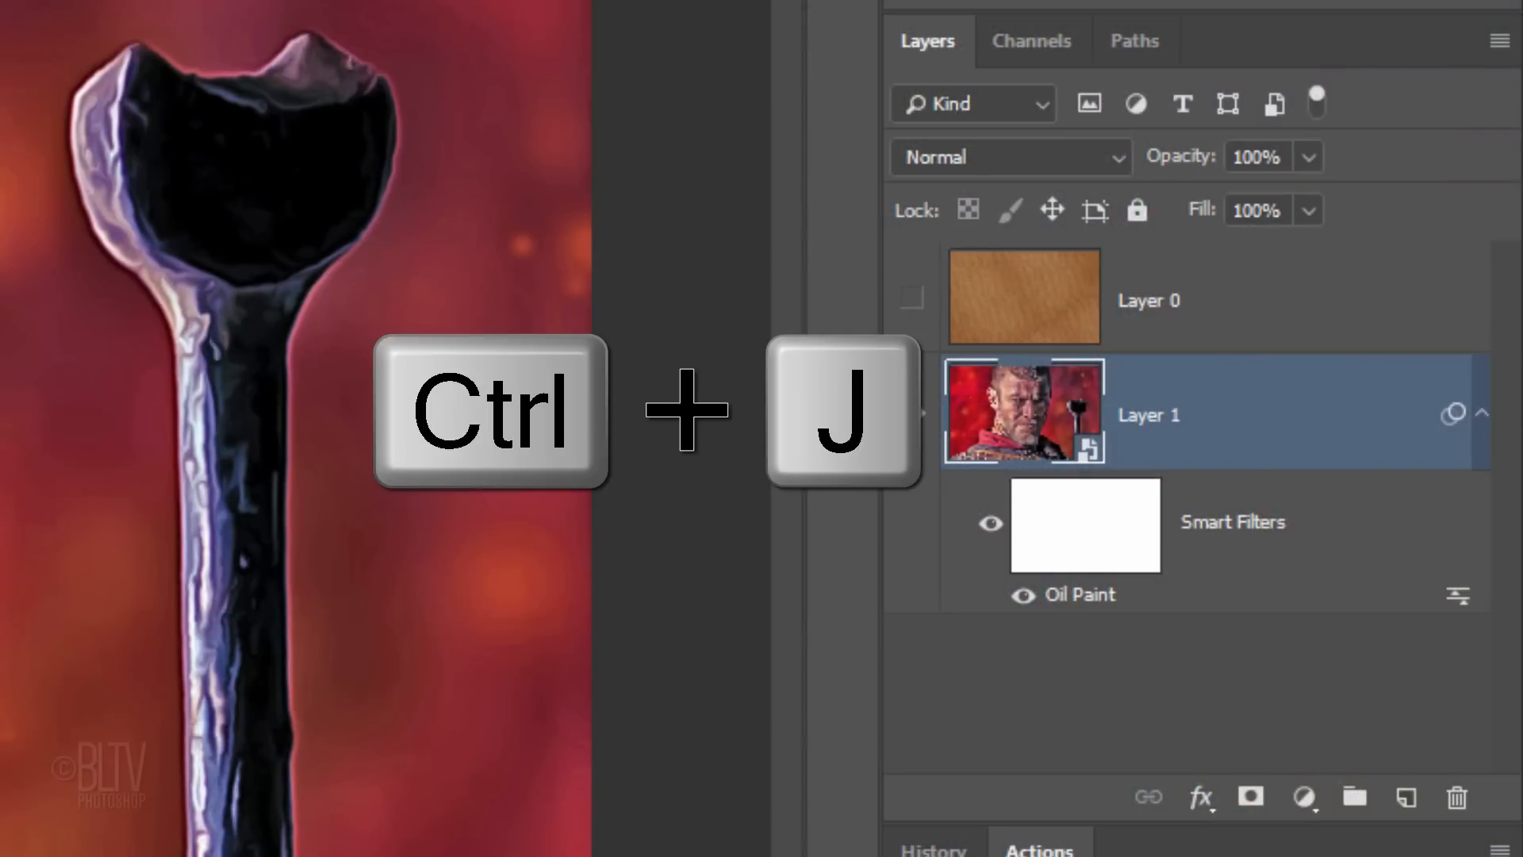
# Step: Duplicate the oil-painted portrait layer and mask the copy with a selection loaded from the RGB channel's luminosity
pyautogui.hotkey('ctrl', 'j')
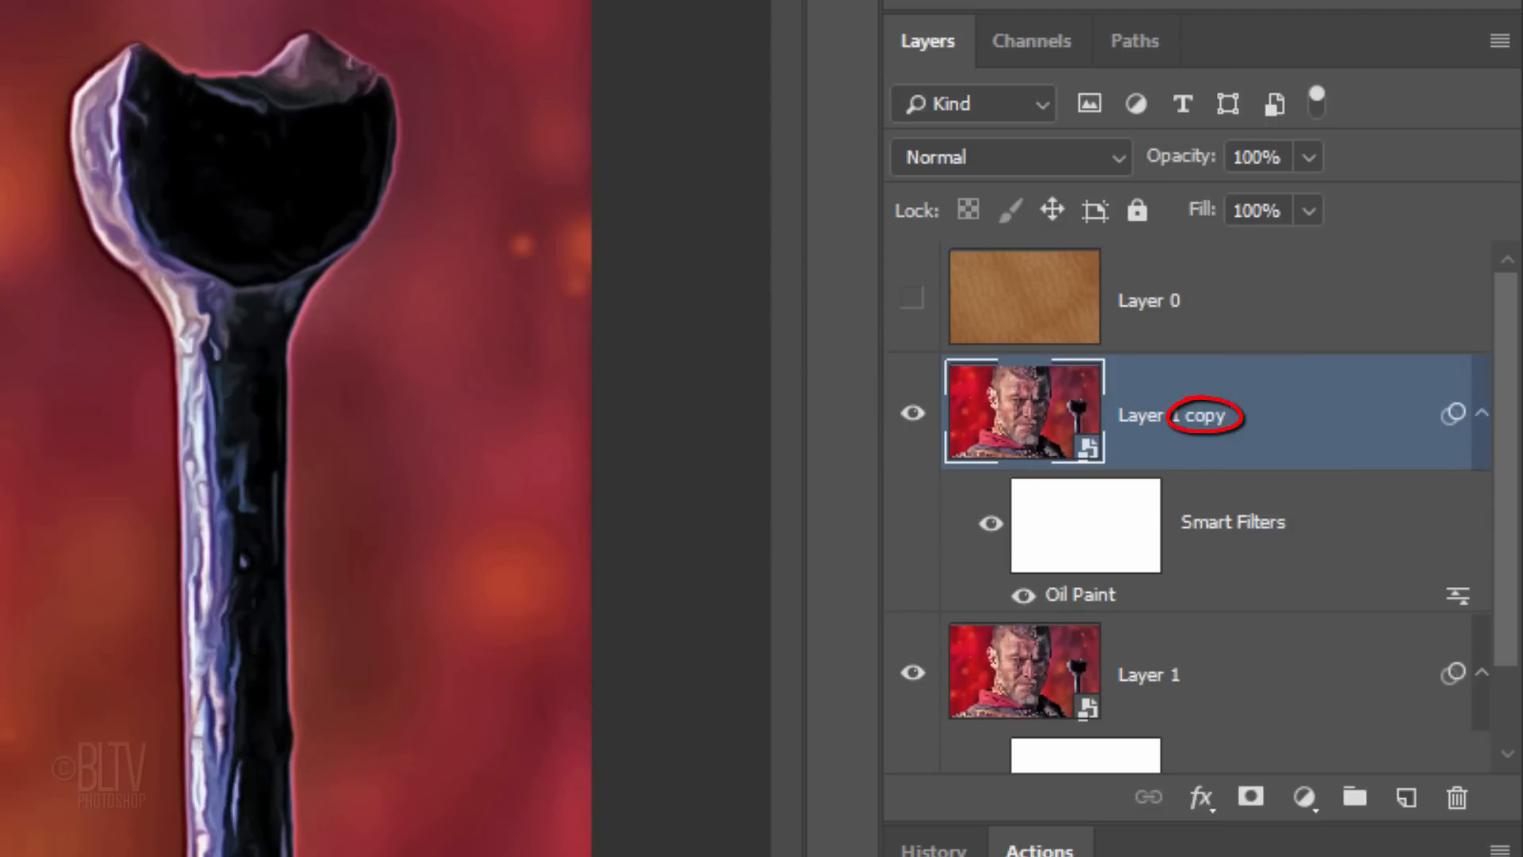
pyautogui.click(1029, 46)
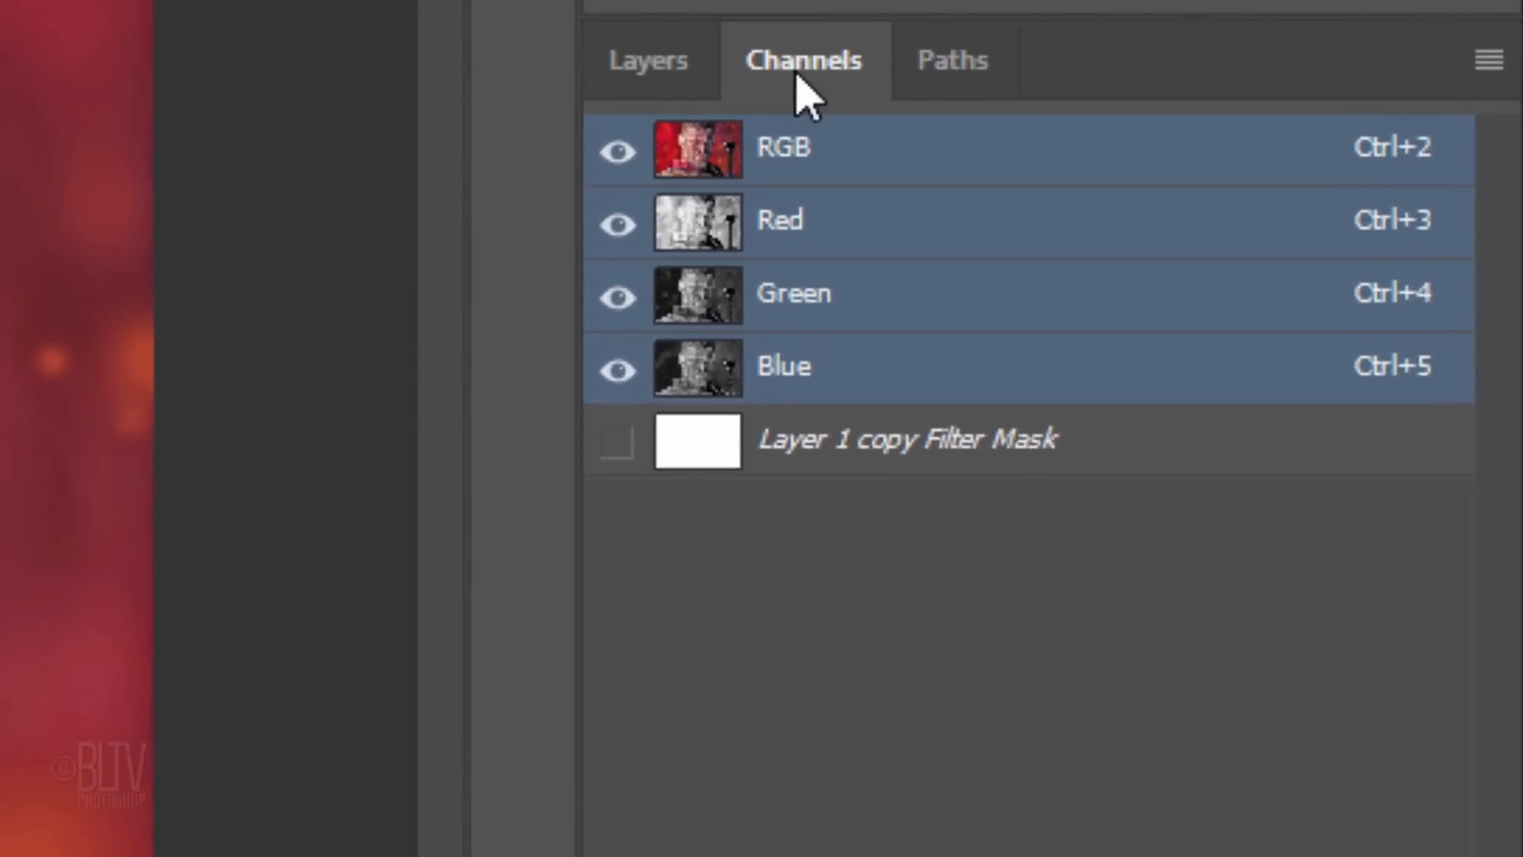
pyautogui.keyDown('ctrl'); pyautogui.click(634, 164); pyautogui.keyUp('ctrl')
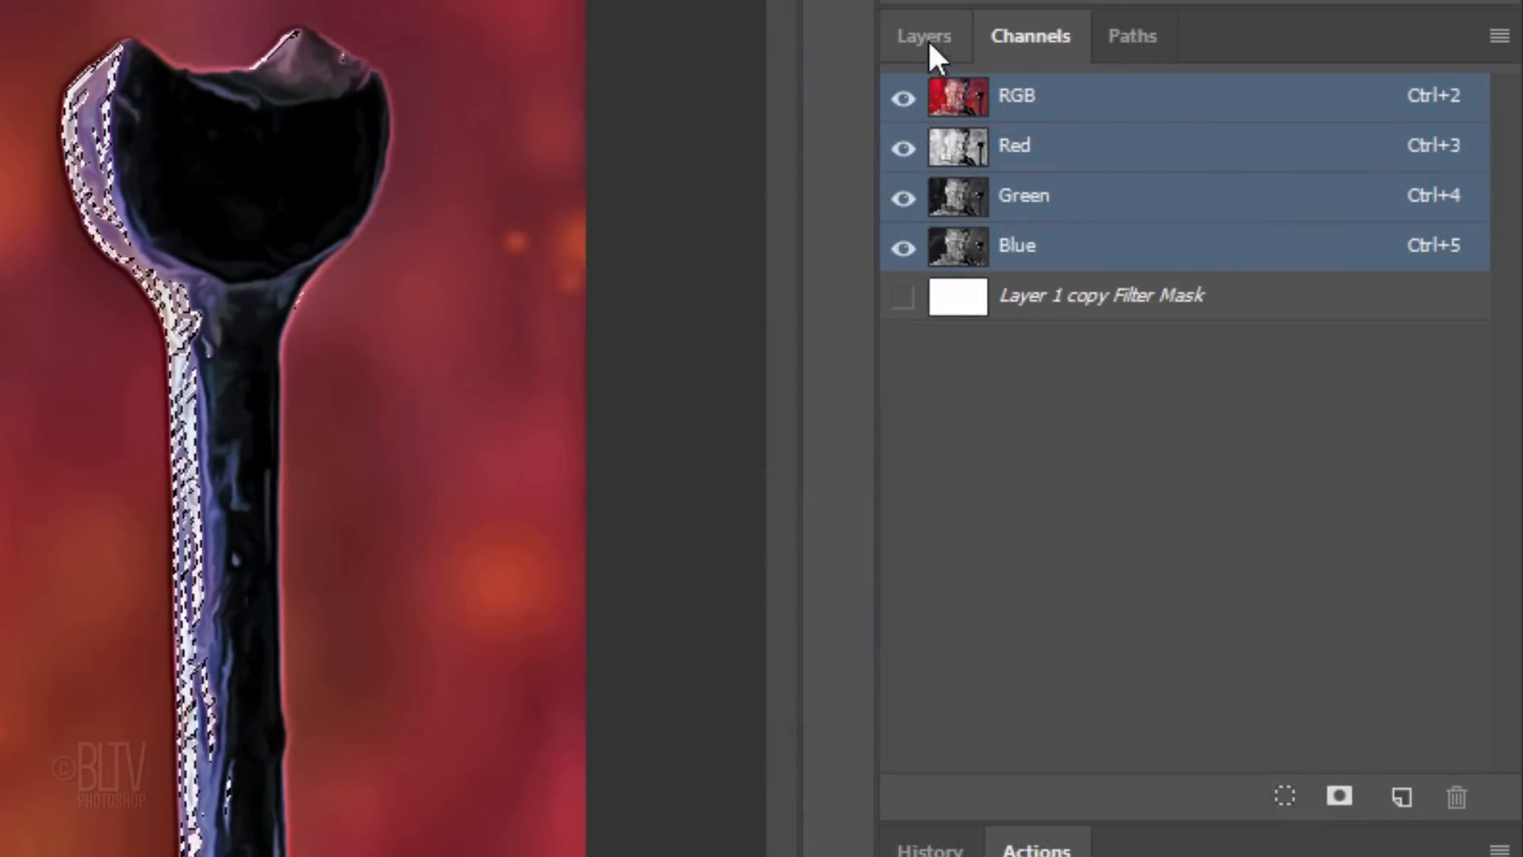
pyautogui.click(927, 36)
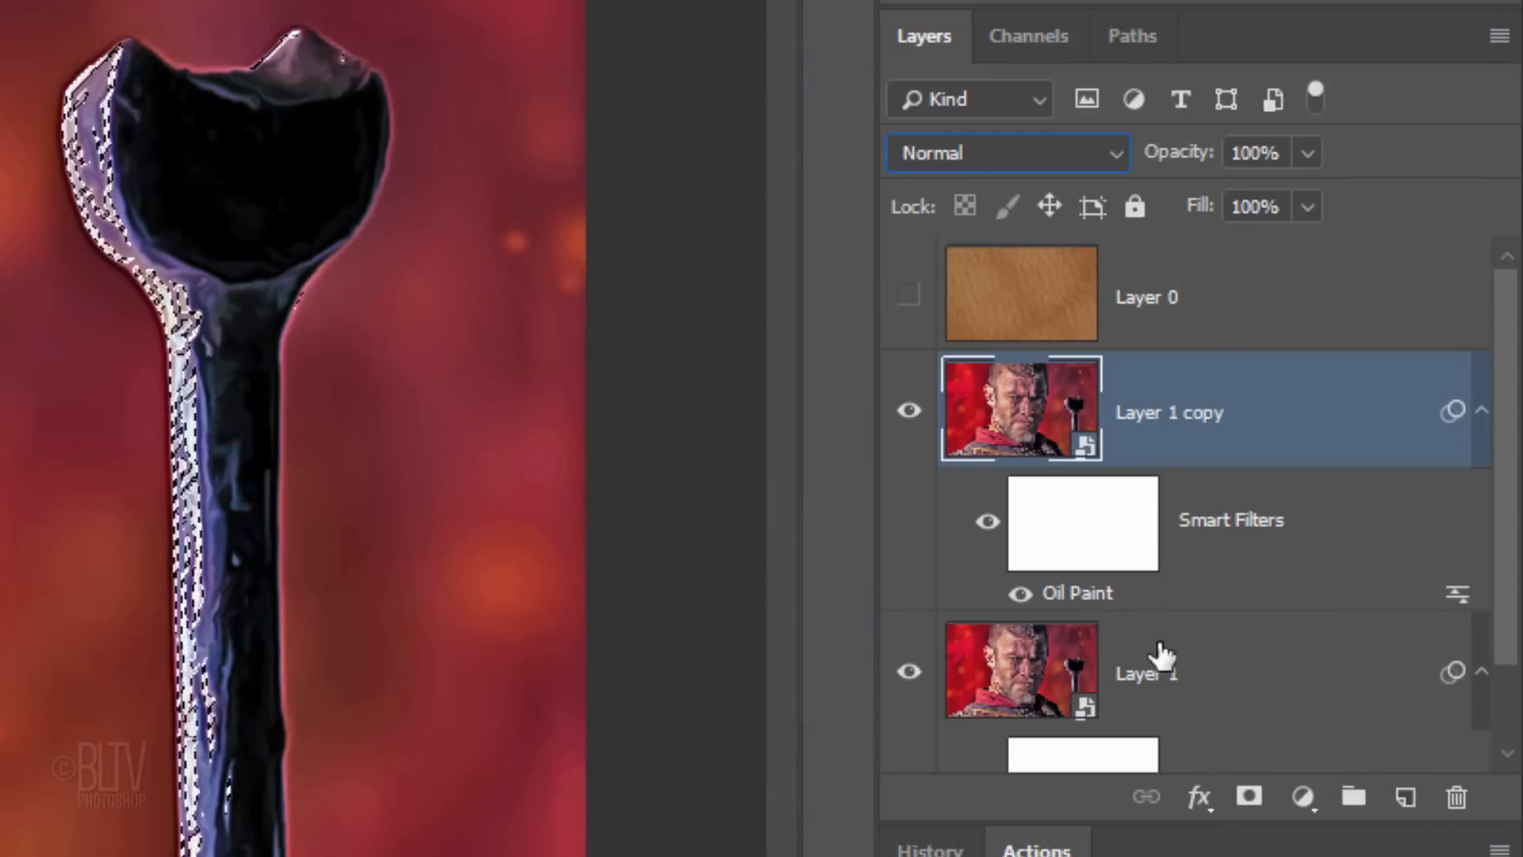
pyautogui.click(1249, 797)
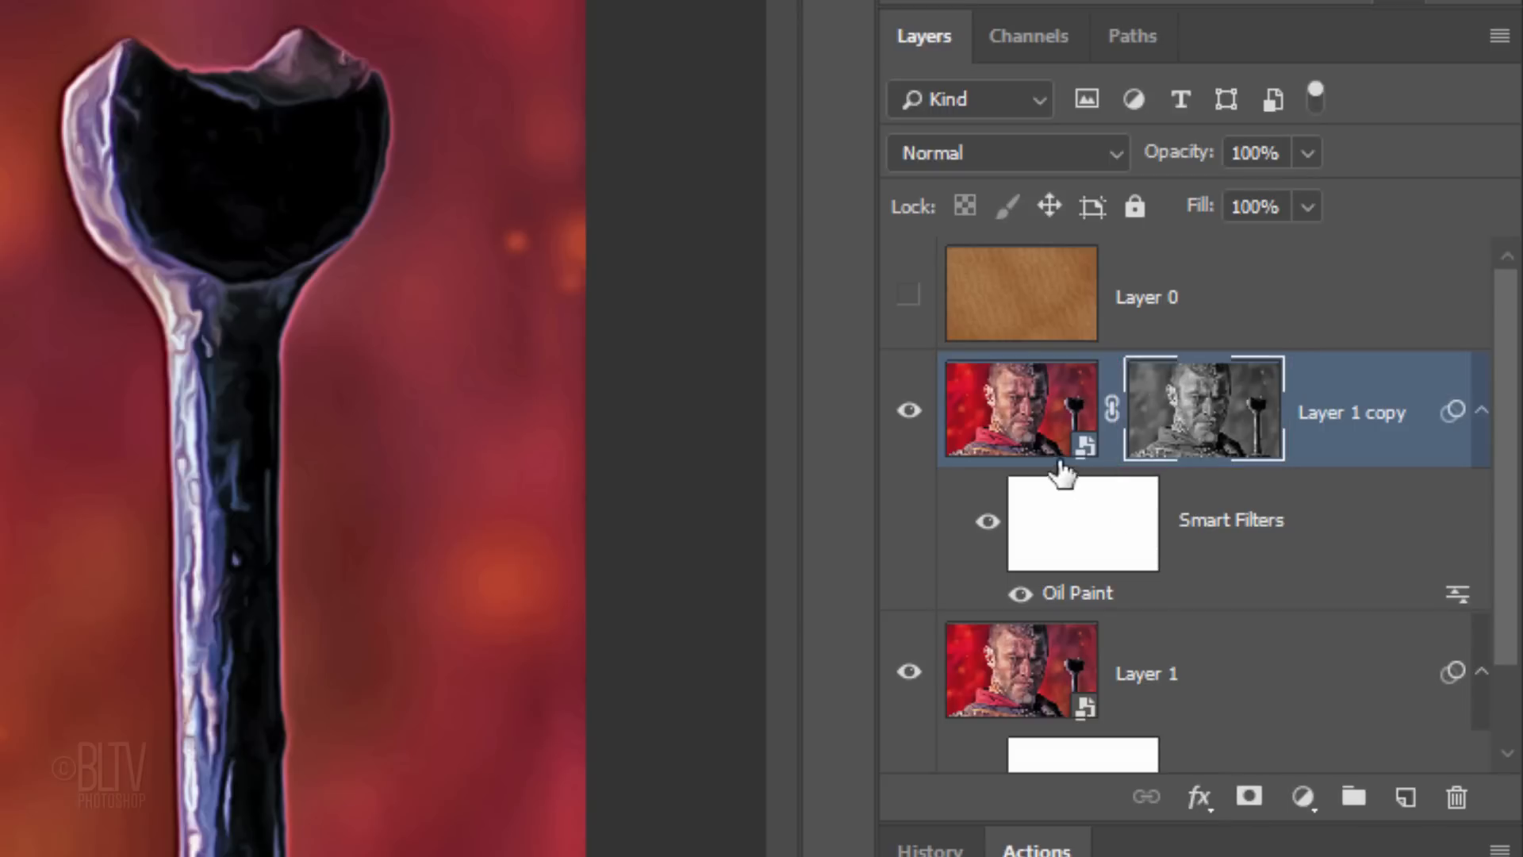
# Step: Set the blend mode of the masked oil-painted layer copy to Hard Light
pyautogui.click(1038, 429)
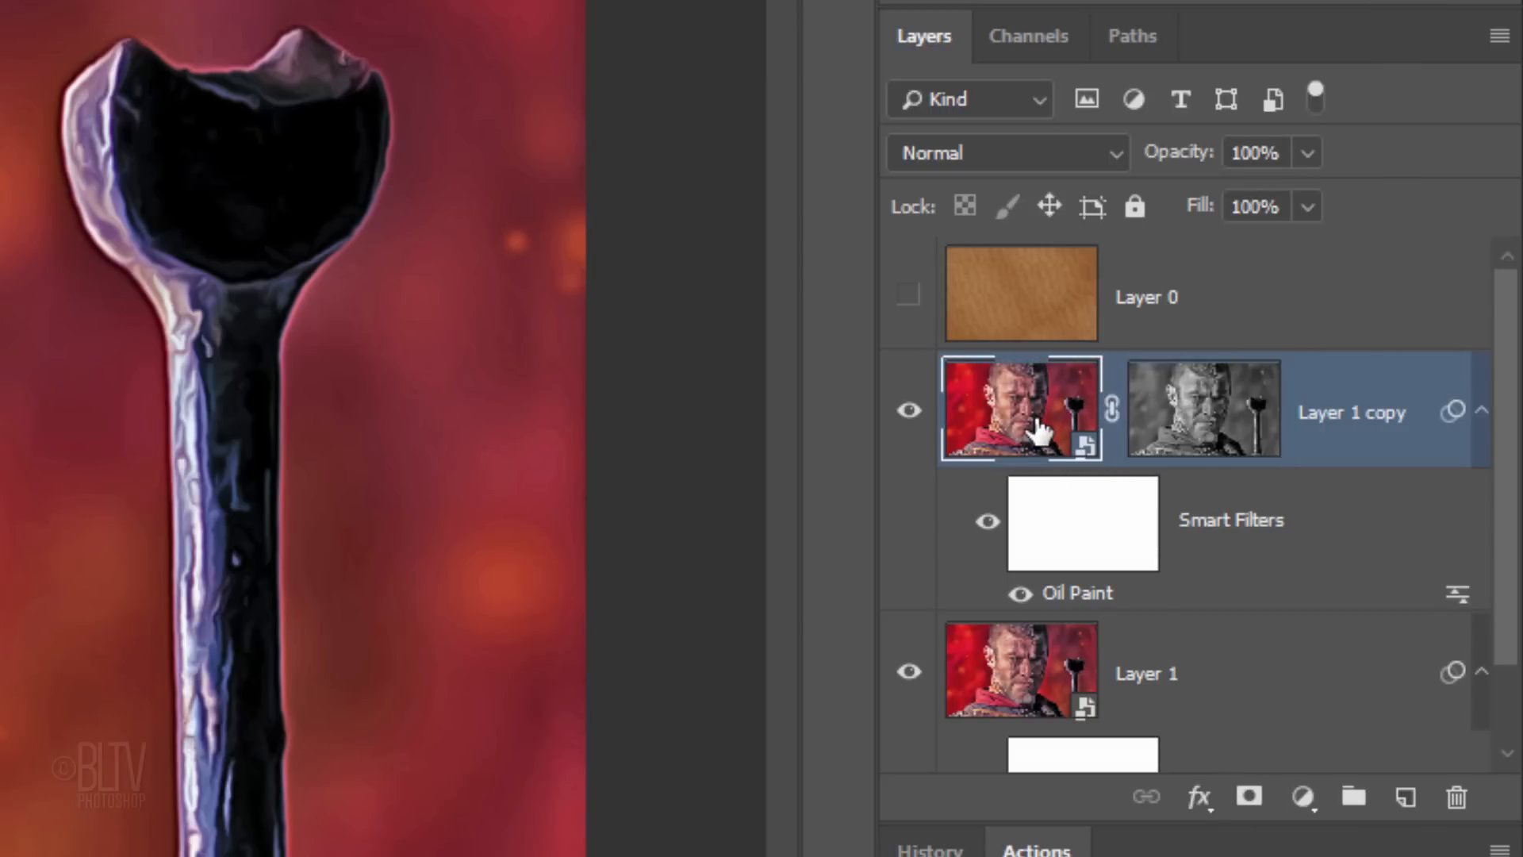
pyautogui.click(1010, 151)
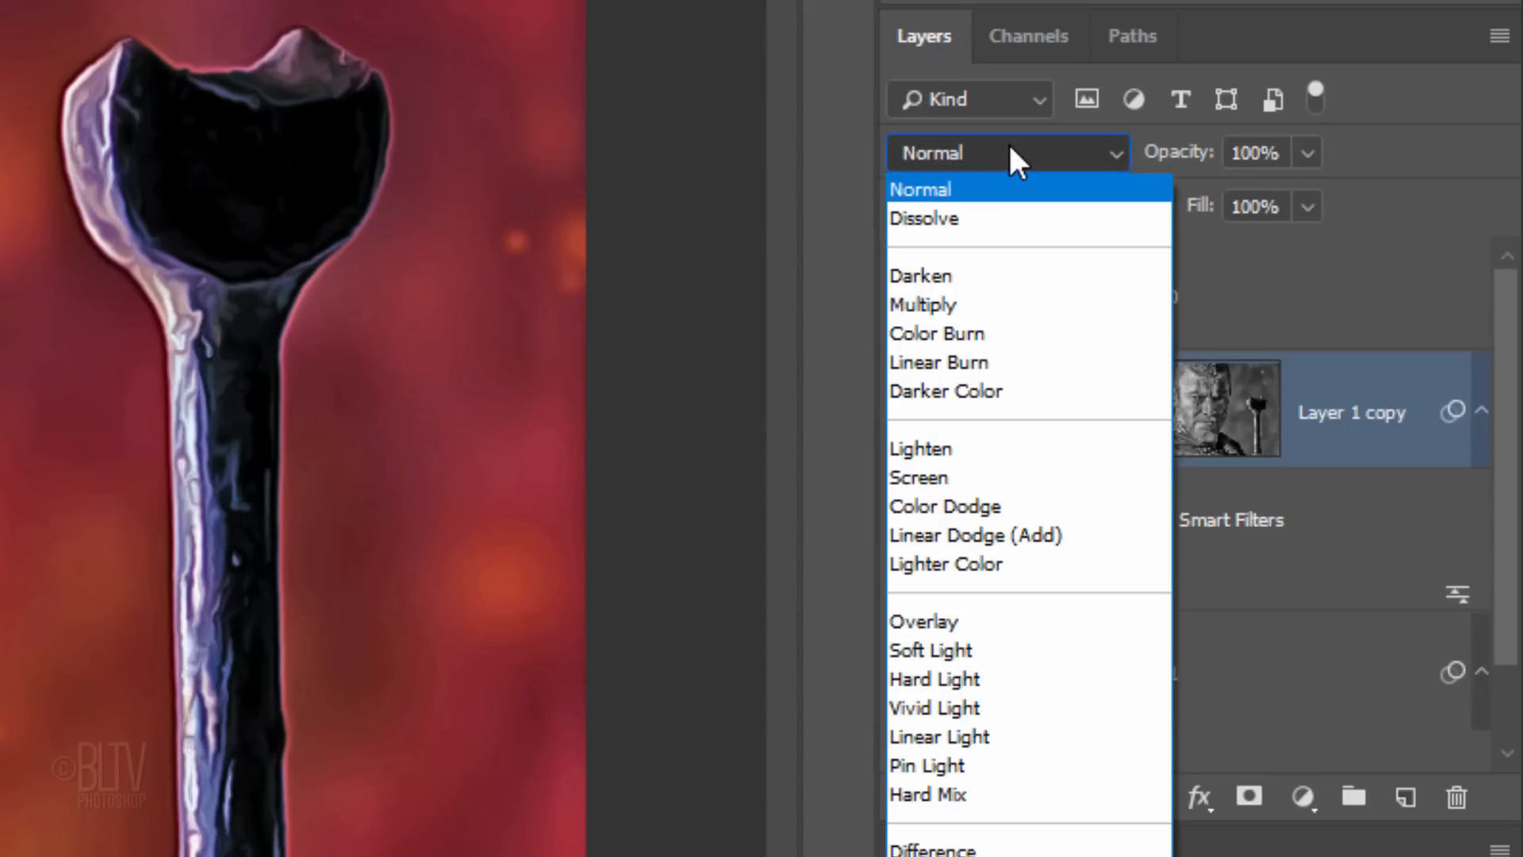
pyautogui.click(937, 679)
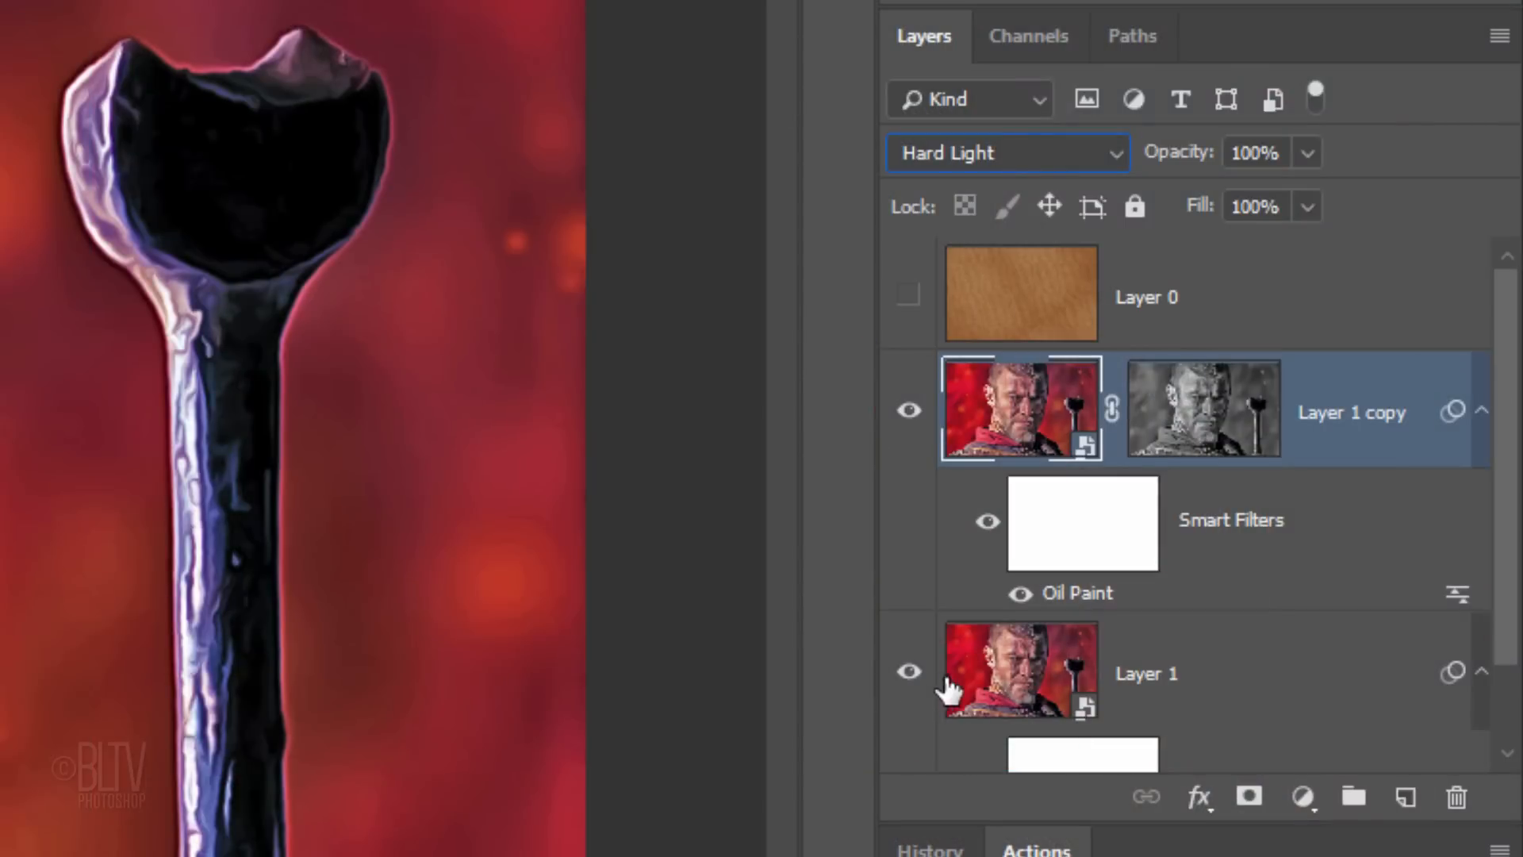
# Step: Combine the masked layer copy and the oil-painted portrait layer beneath it into one Smart Object
pyautogui.keyDown('shift'); pyautogui.click(1036, 689); pyautogui.keyUp('shift')
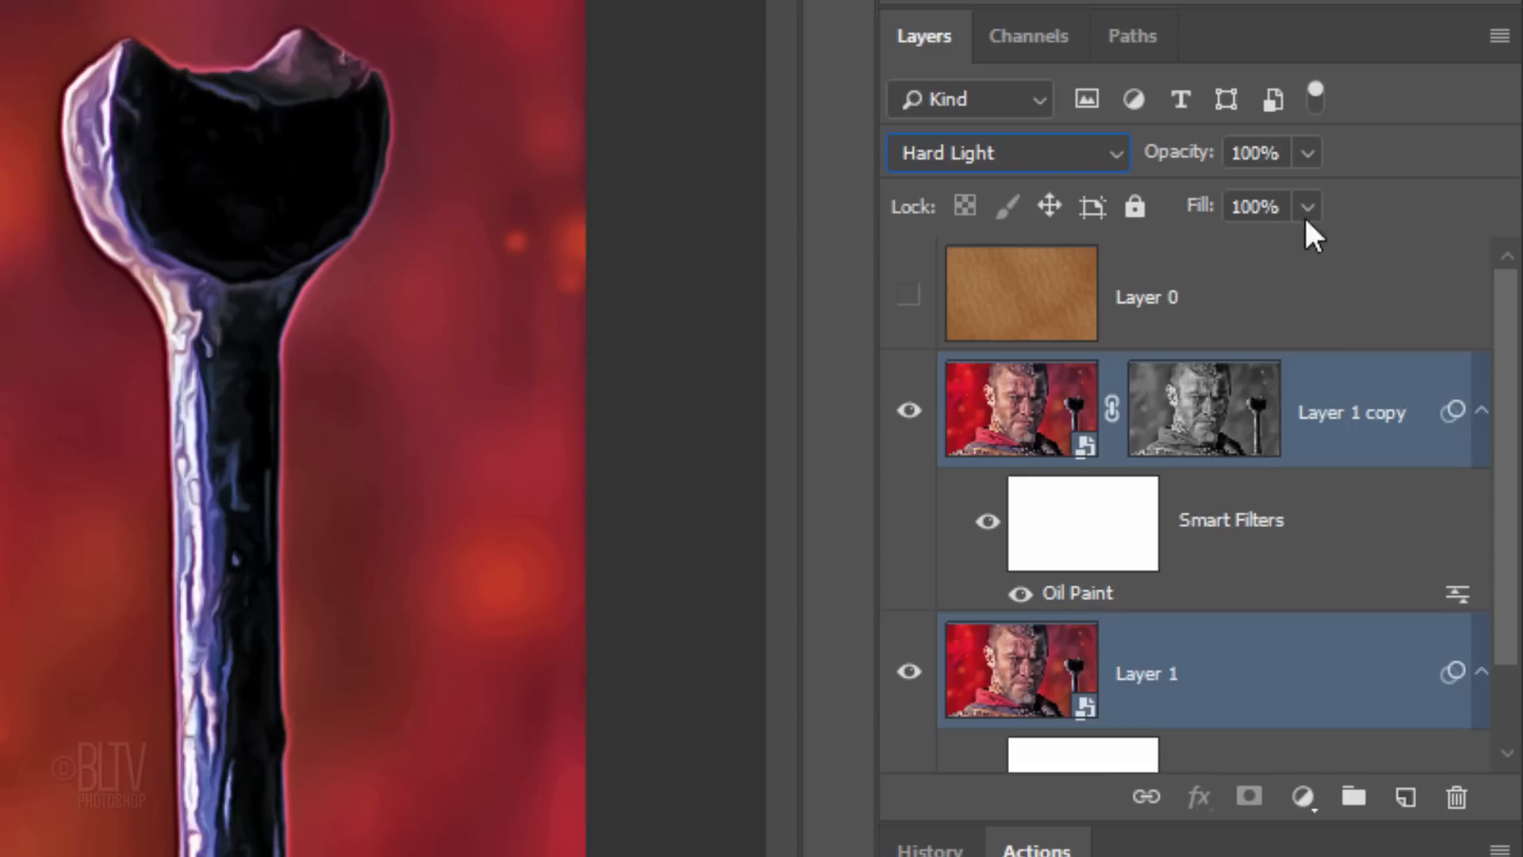
pyautogui.click(1499, 38)
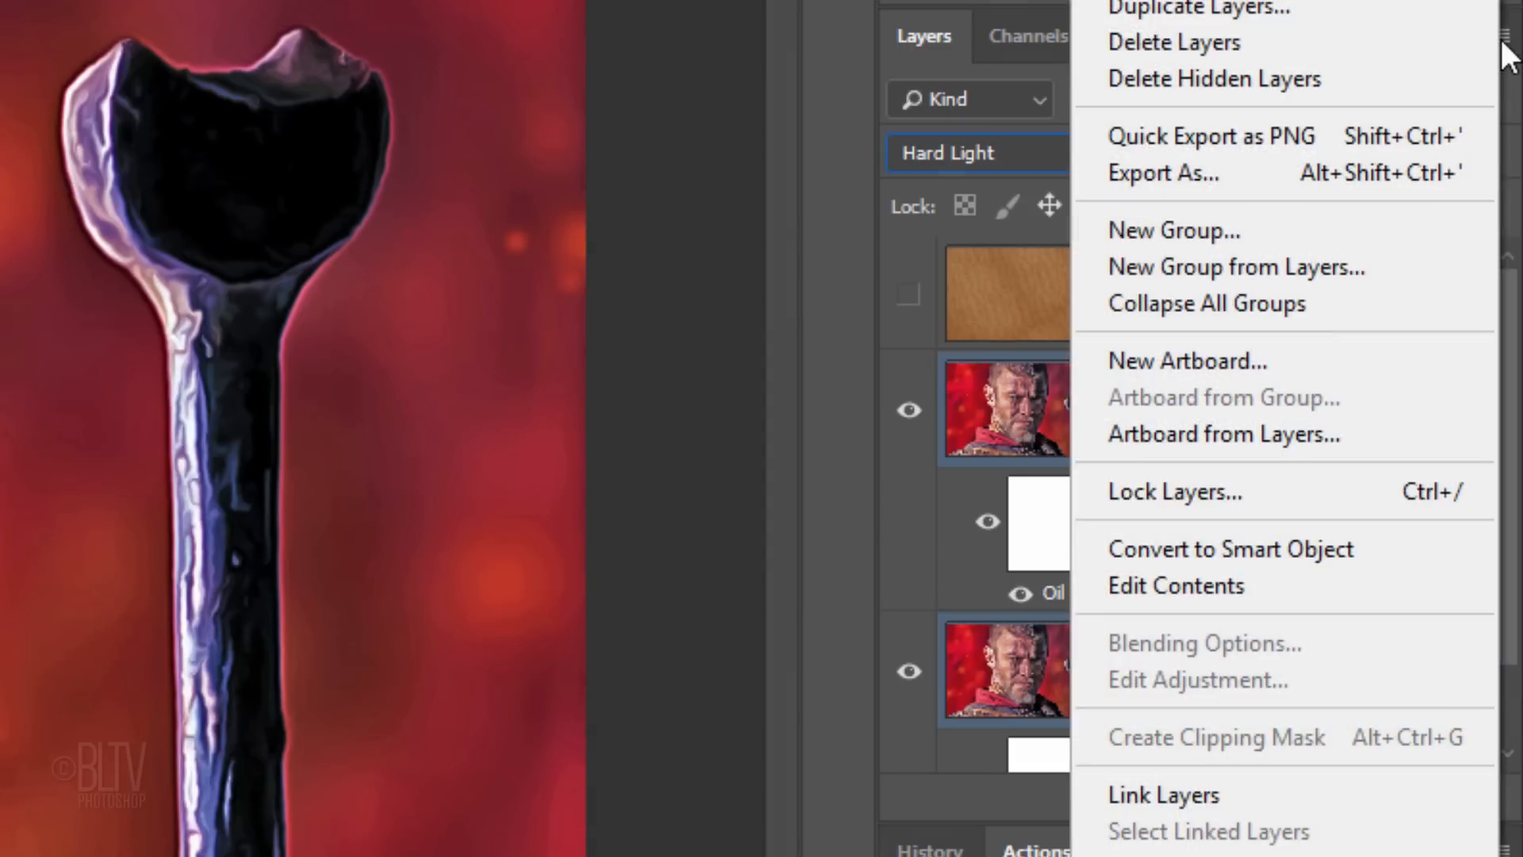
pyautogui.click(1266, 552)
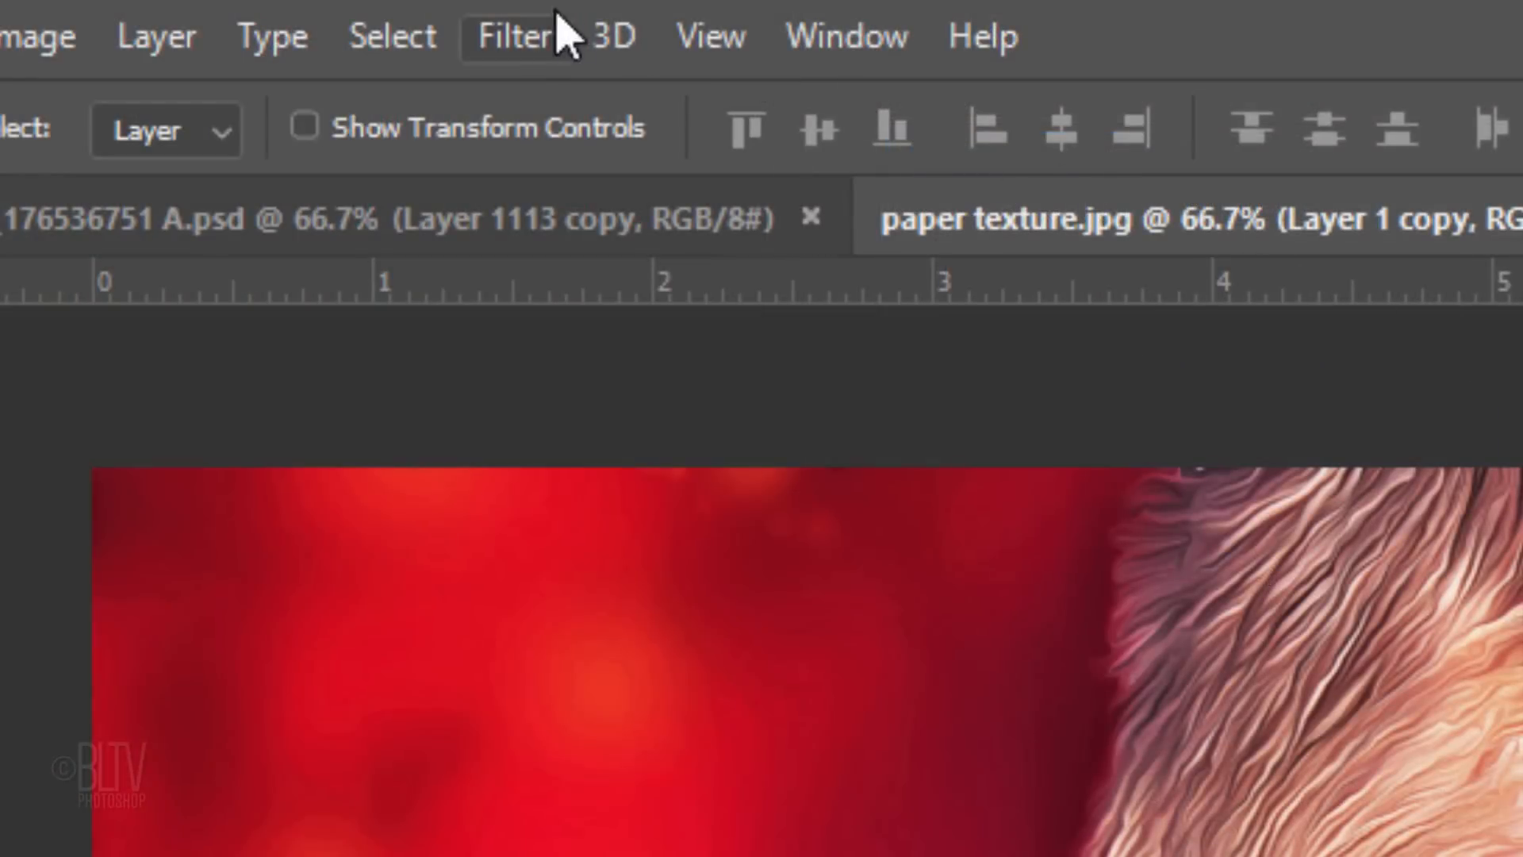
# Step: Apply the Filter Gallery's Poster Edges to the portrait with Edge Thickness 10, Edge Intensity 0 and Posterization 6
pyautogui.click(523, 35)
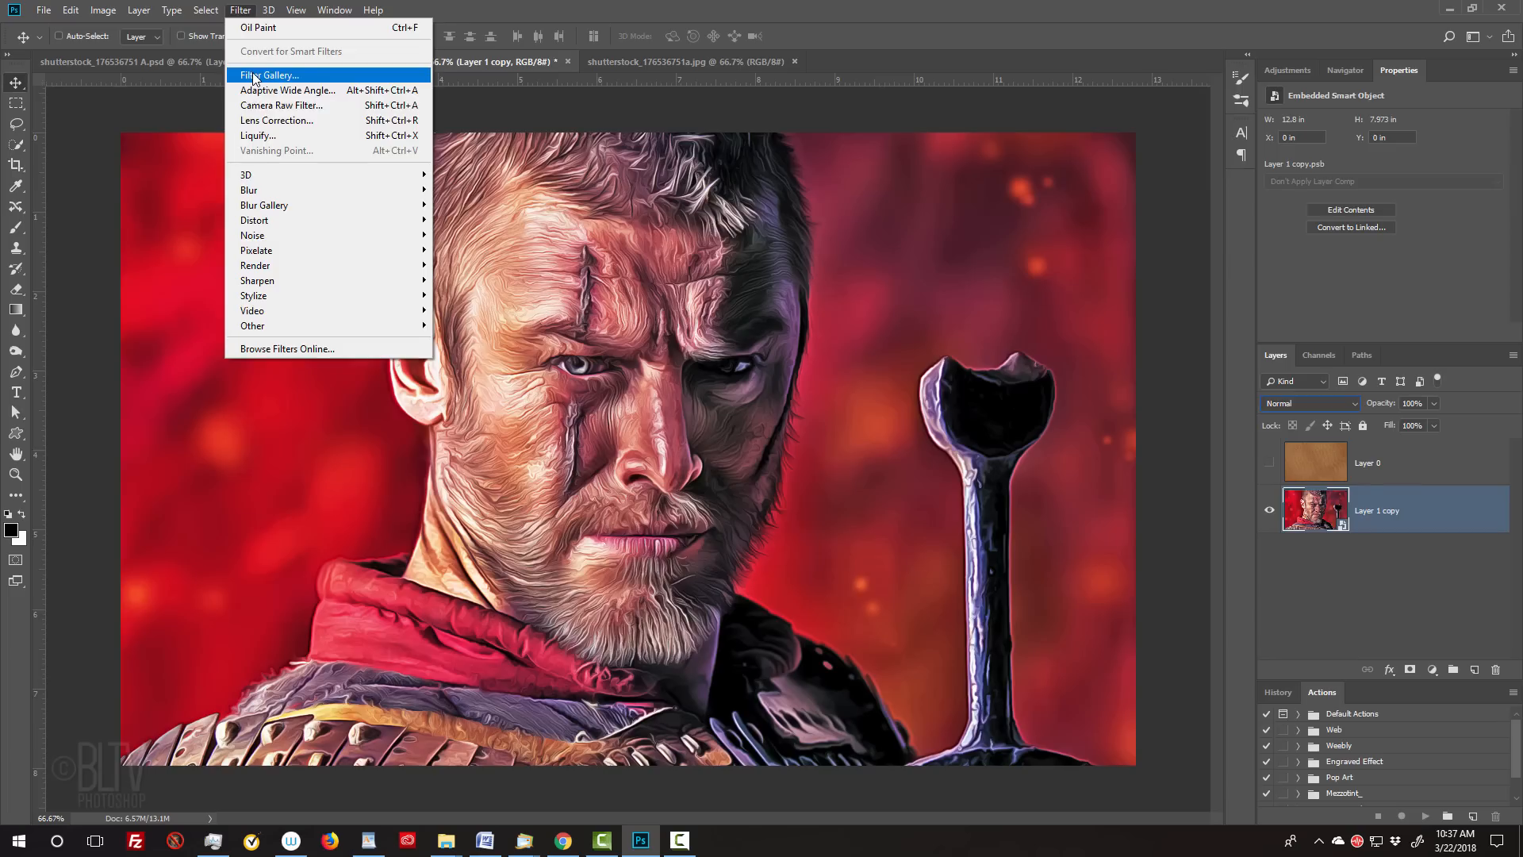
pyautogui.click(565, 269)
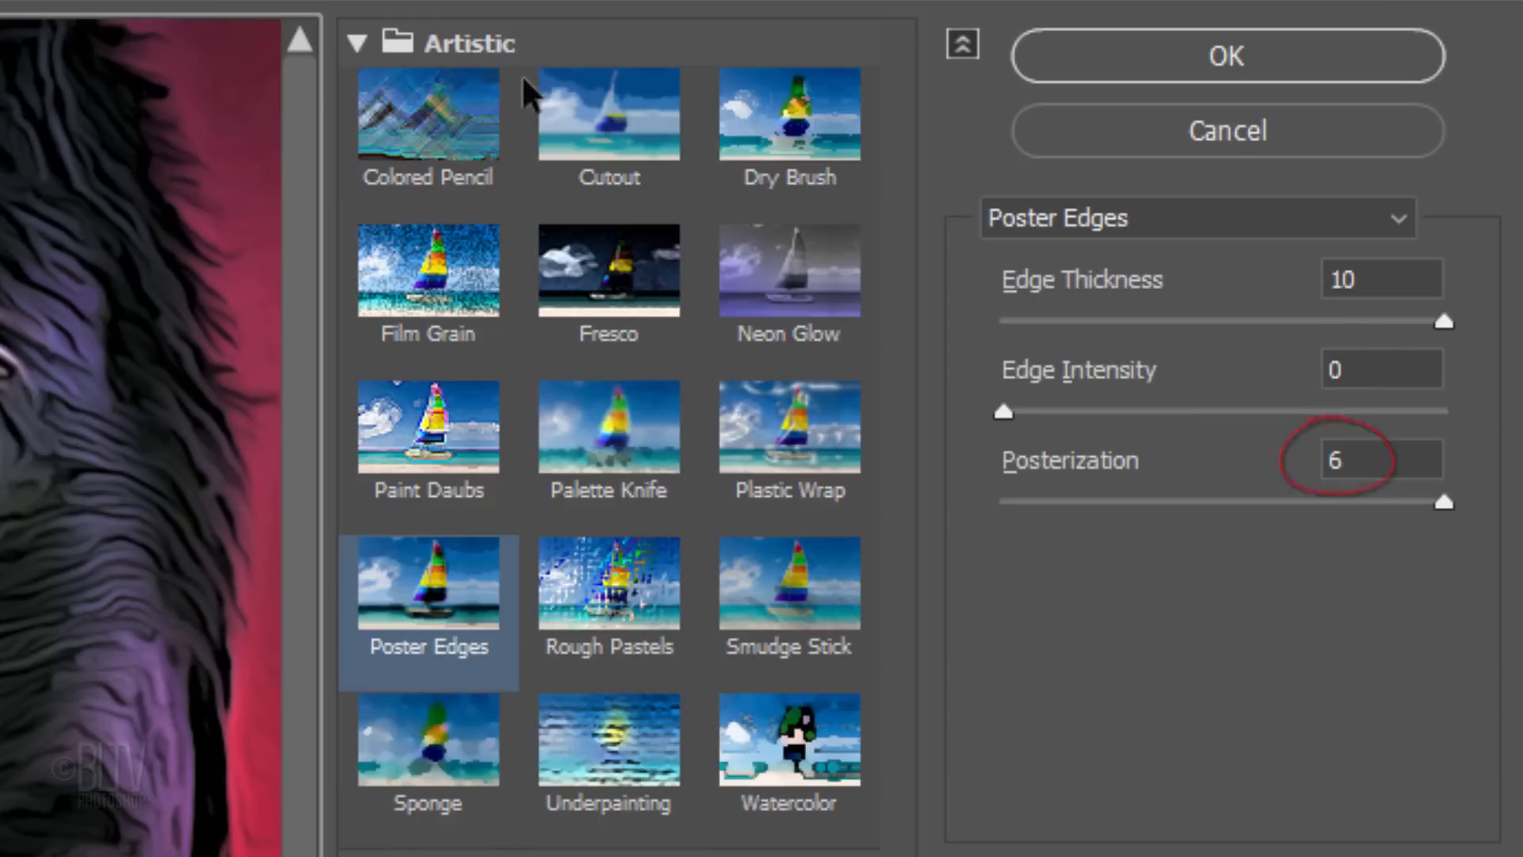
pyautogui.click(1240, 46)
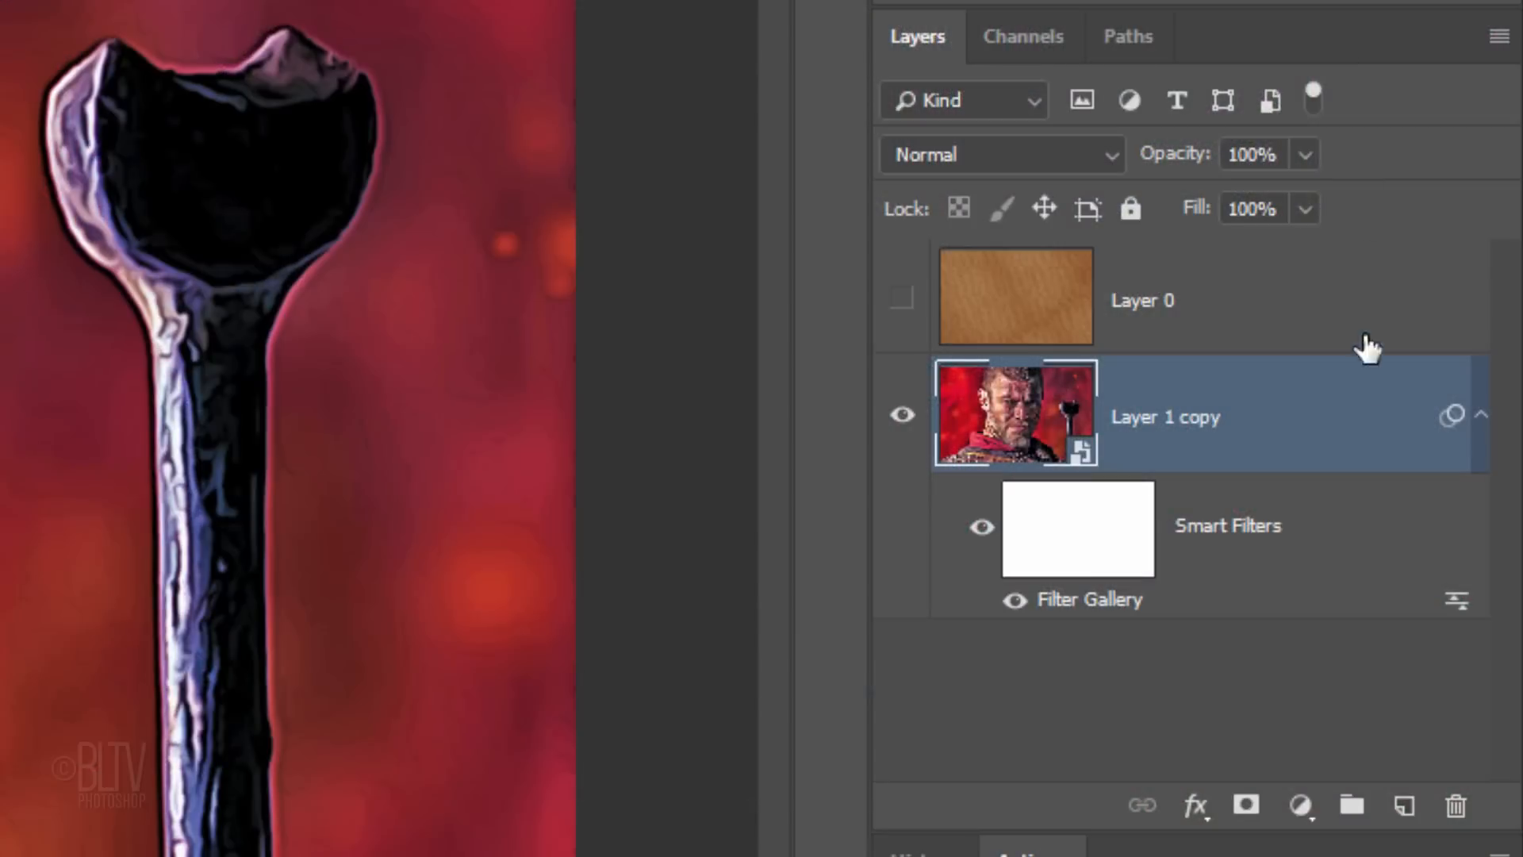
# Step: Add a new layer above the portrait and fill it with 50% Gray in Normal mode at 100% opacity
pyautogui.click(1402, 817)
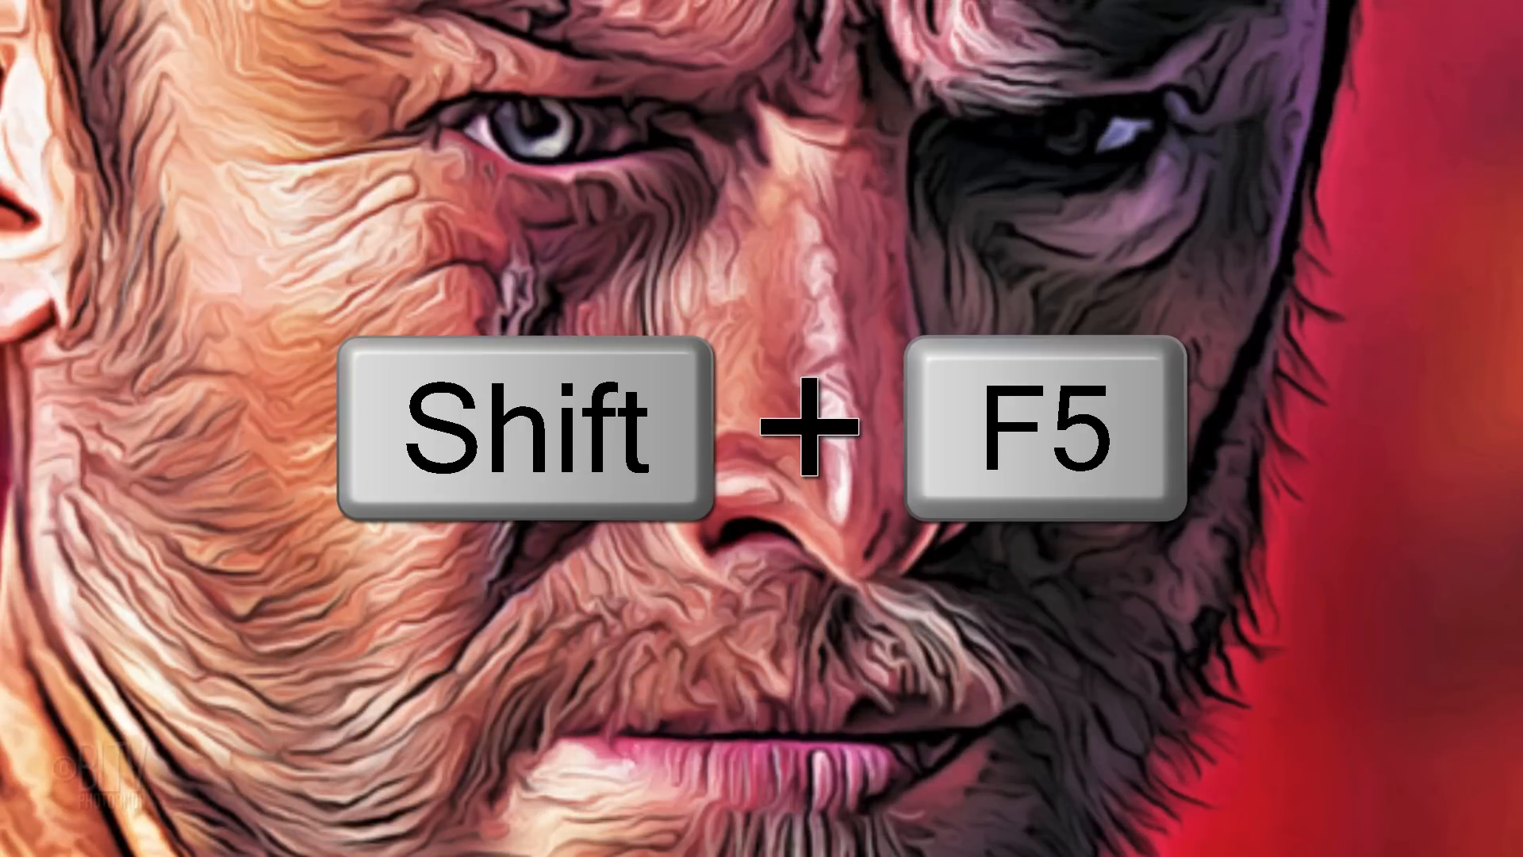
pyautogui.hotkey('shift', 'F5')
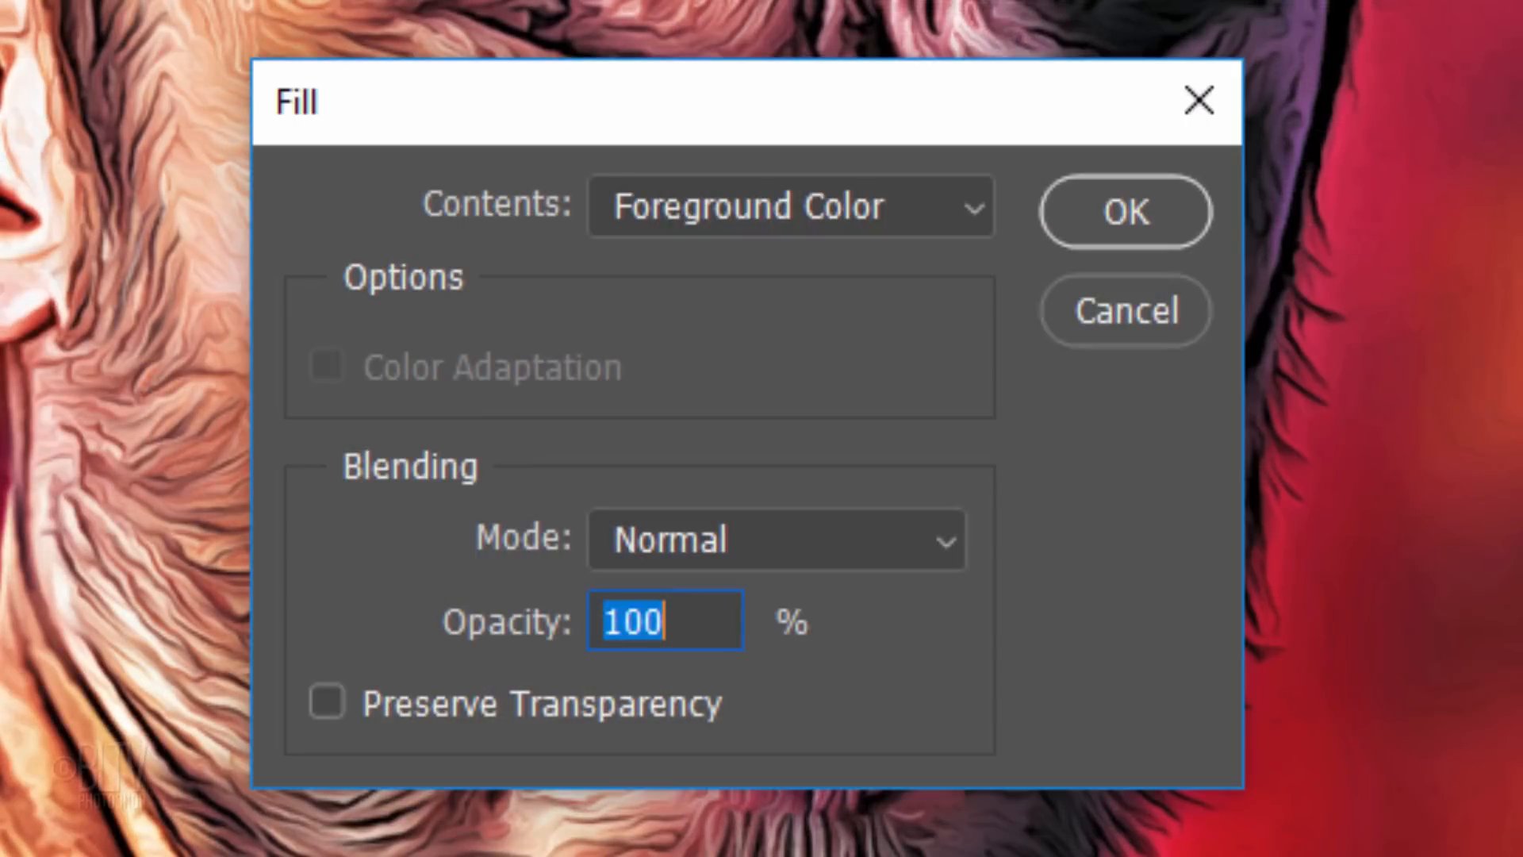
pyautogui.click(873, 218)
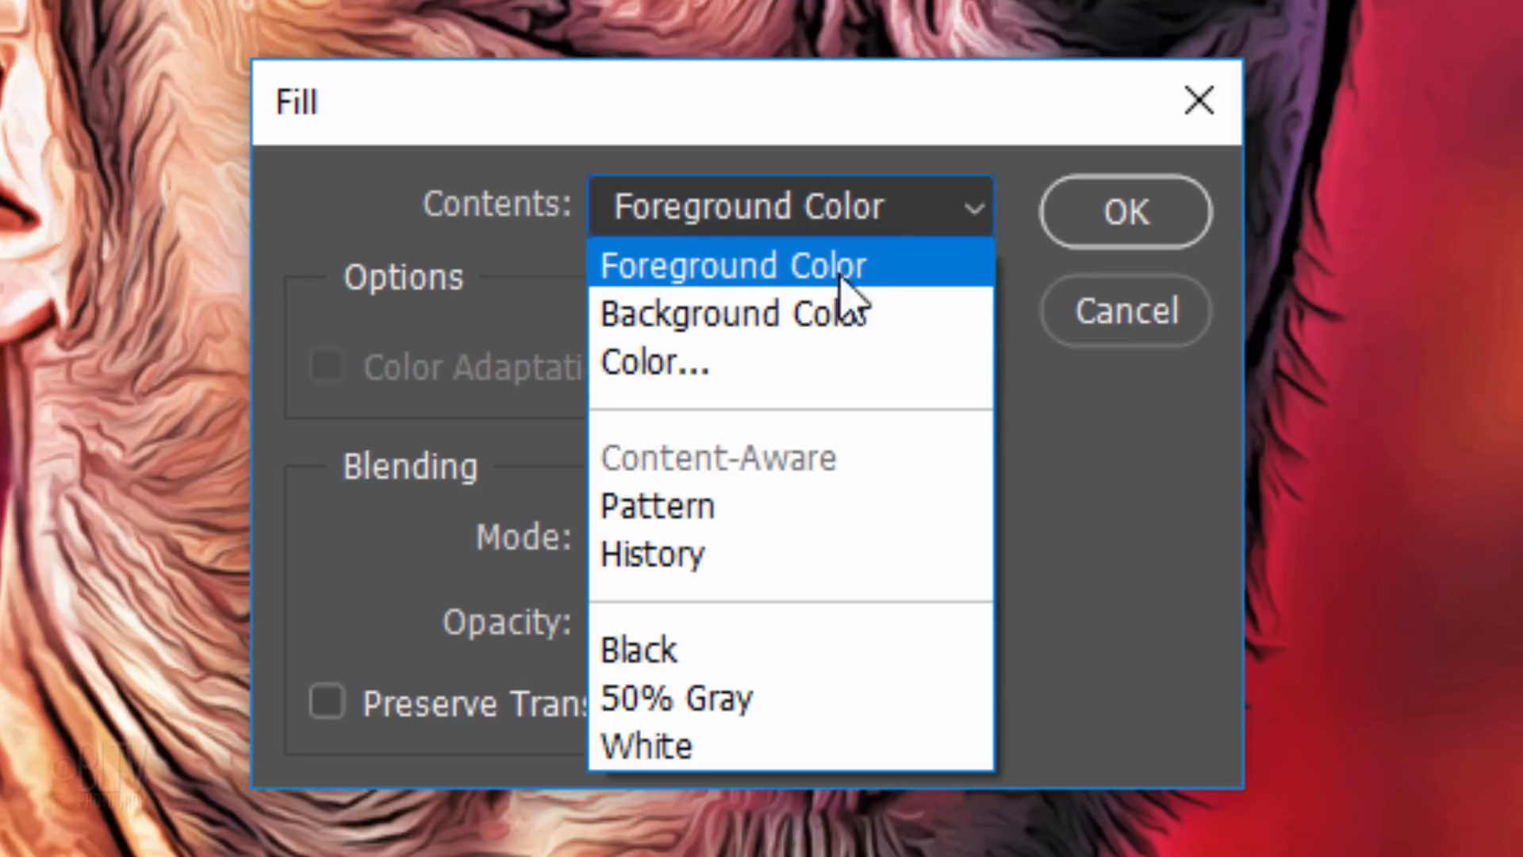
pyautogui.click(730, 712)
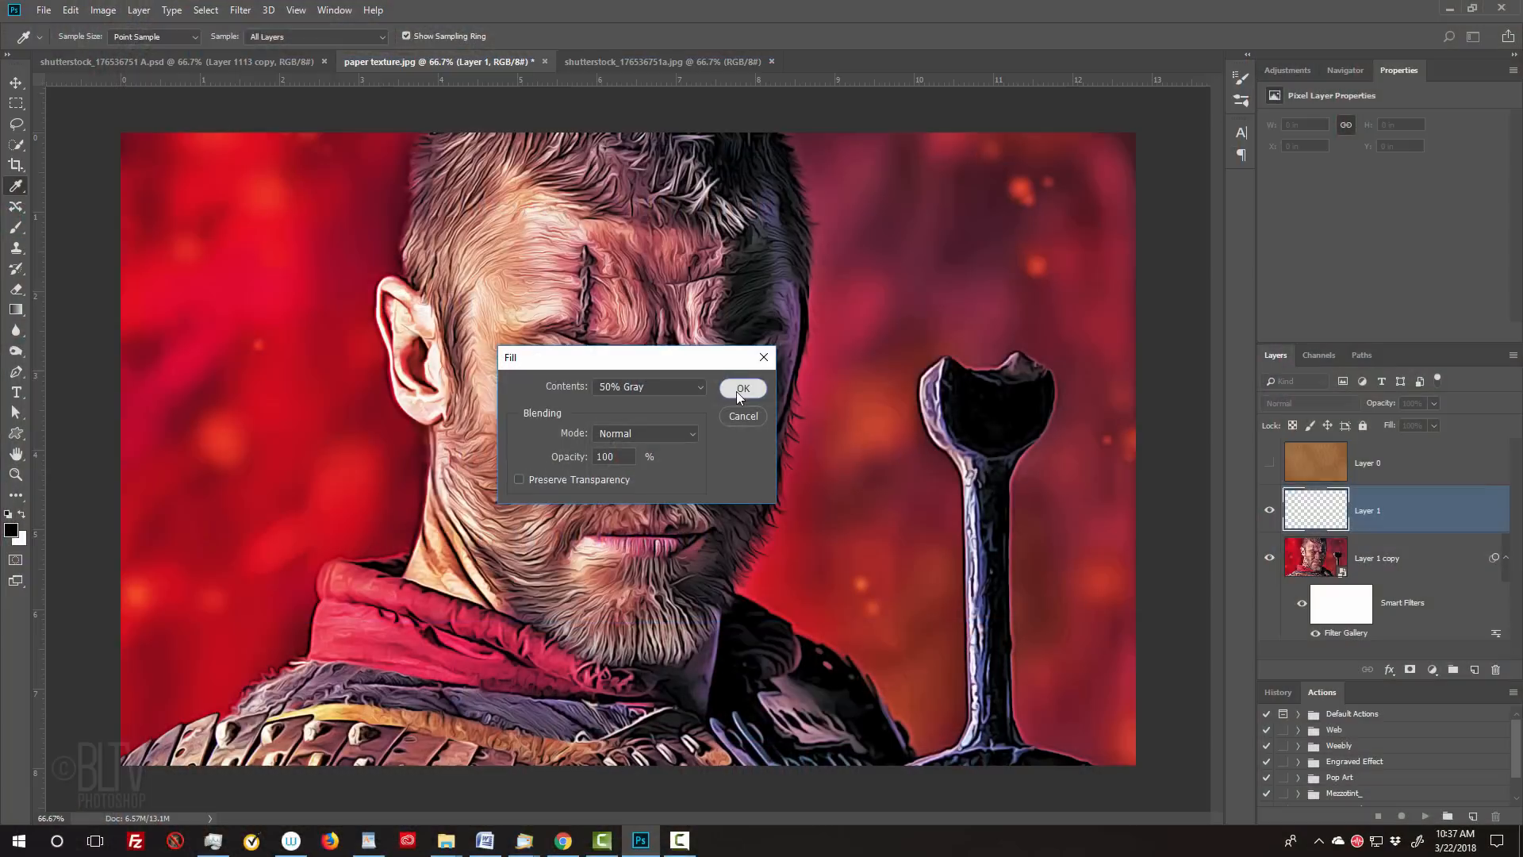
pyautogui.click(1111, 218)
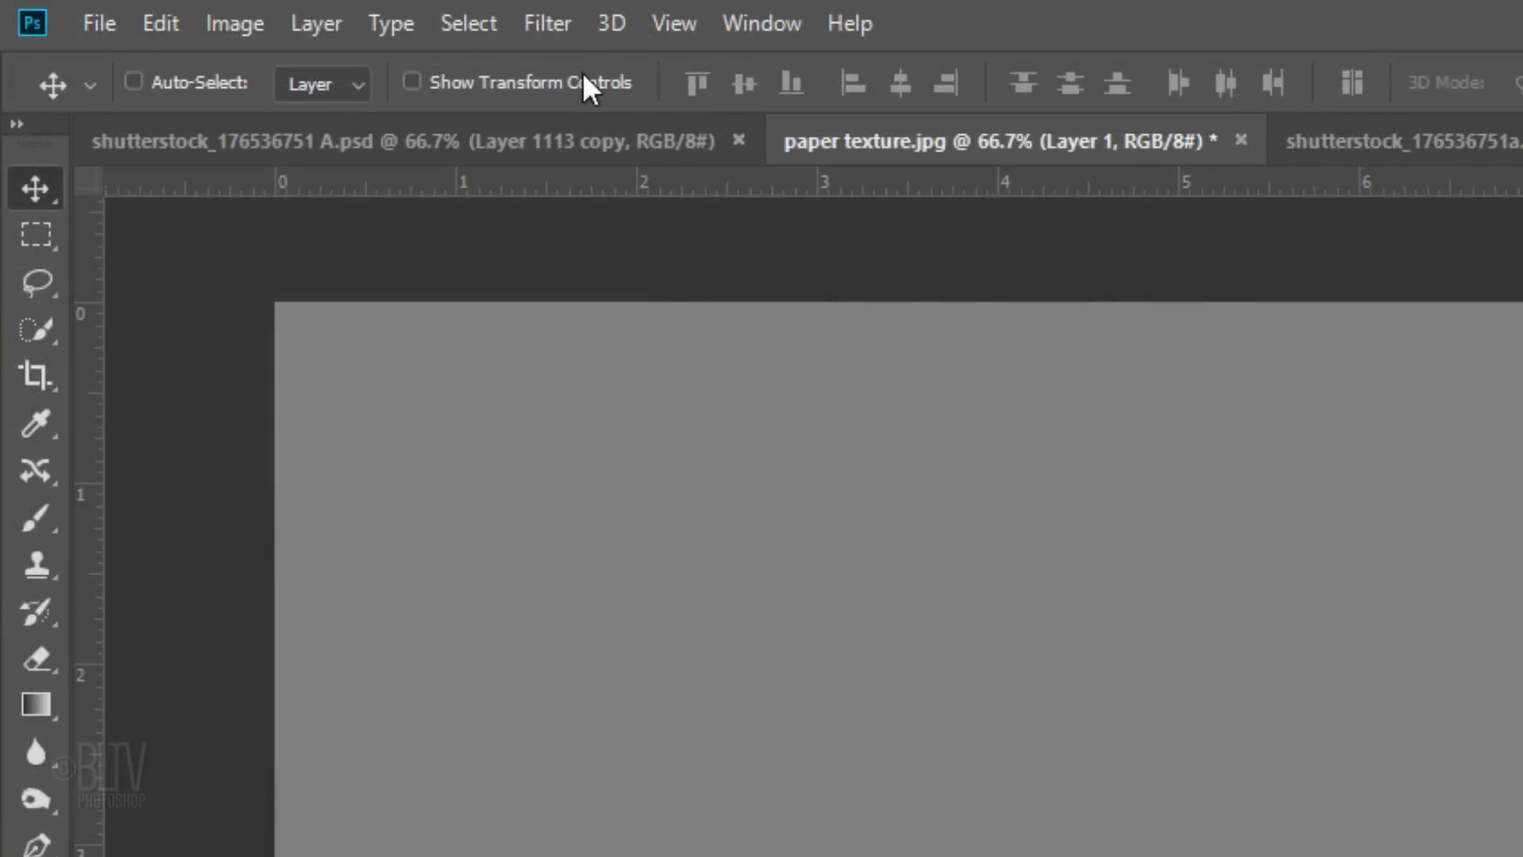
# Step: Add Noise to the gray layer with an Amount of 50%, Gaussian distribution and Monochromatic on
pyautogui.click(241, 9)
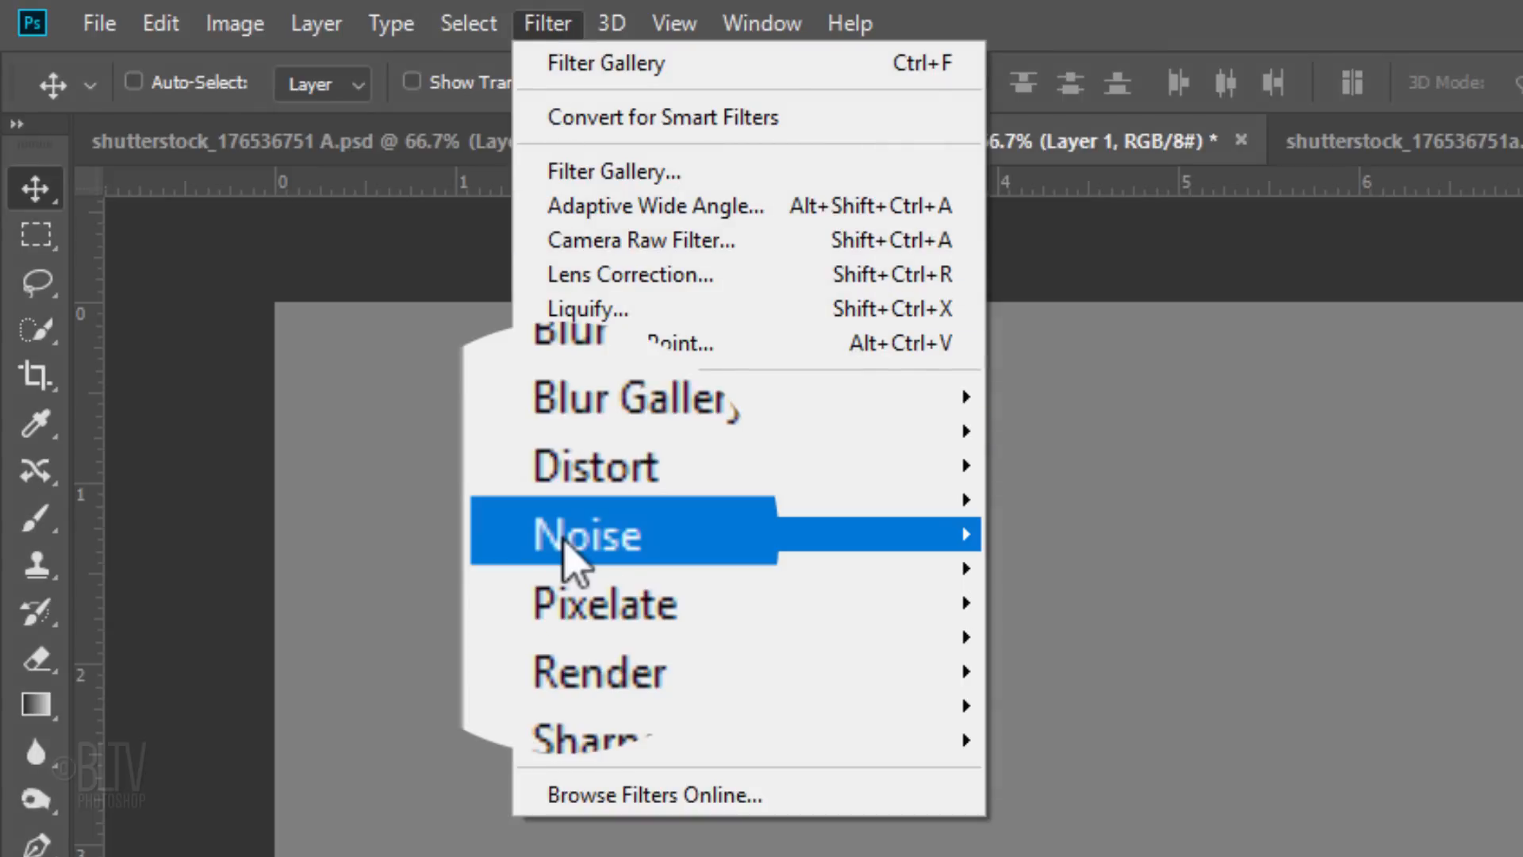
pyautogui.moveTo(565, 537)
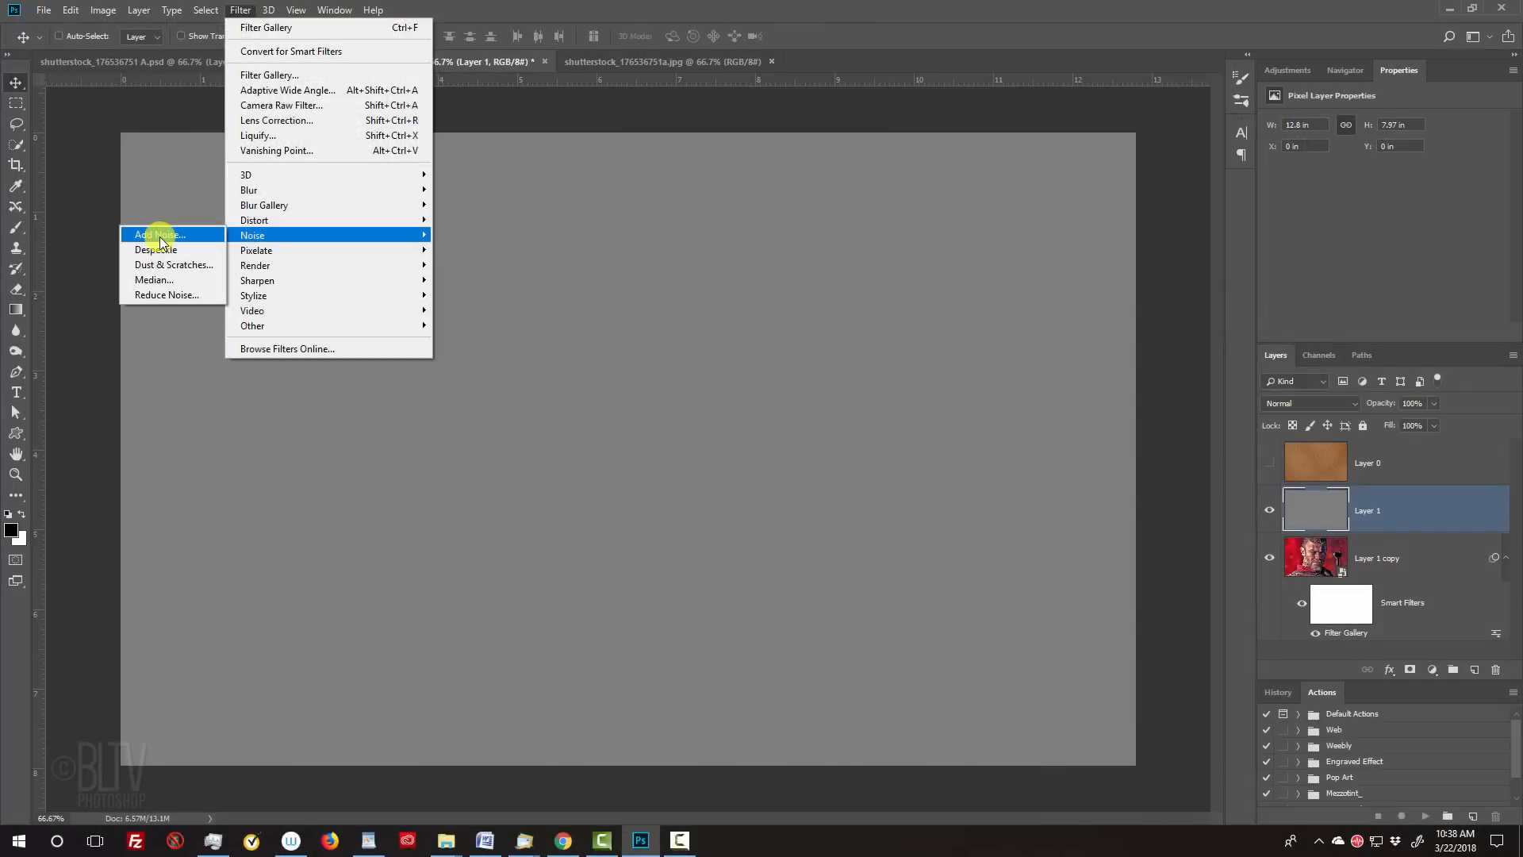
pyautogui.click(357, 530)
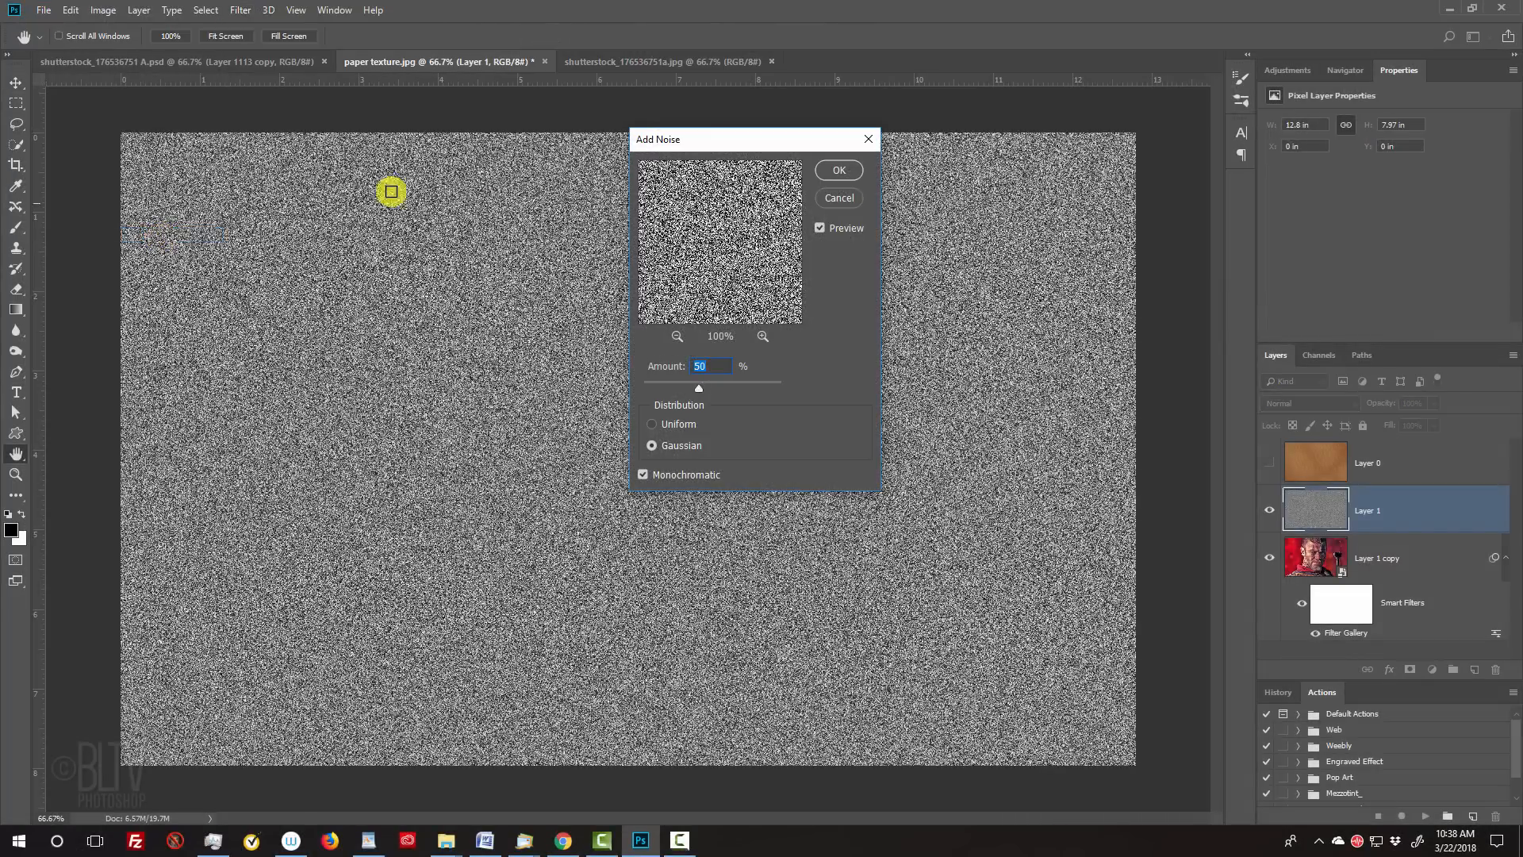
pyautogui.moveTo(722, 147); pyautogui.dragTo(627, 256)
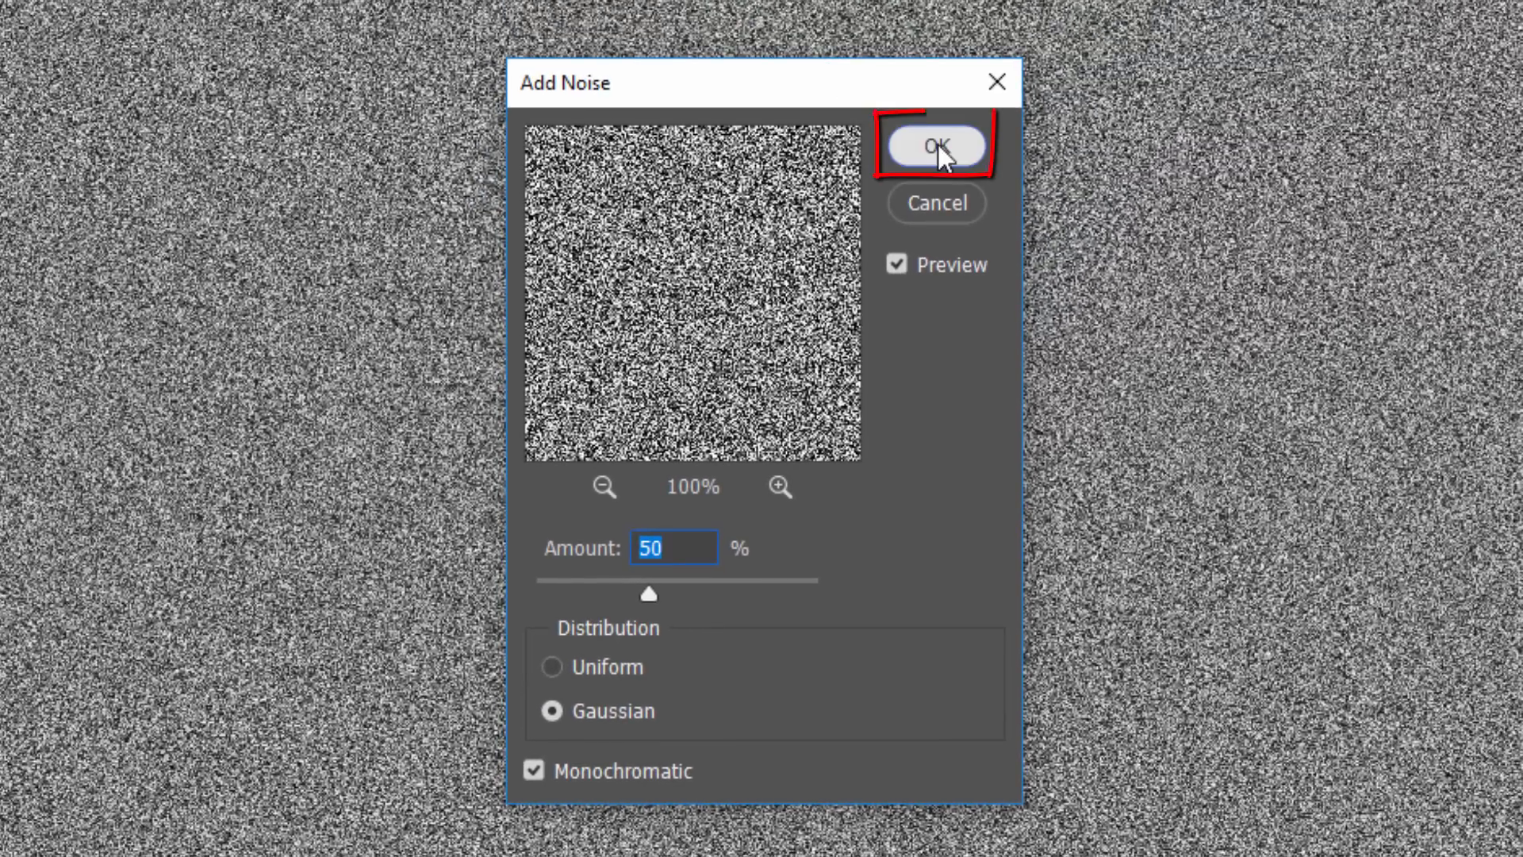
pyautogui.click(938, 145)
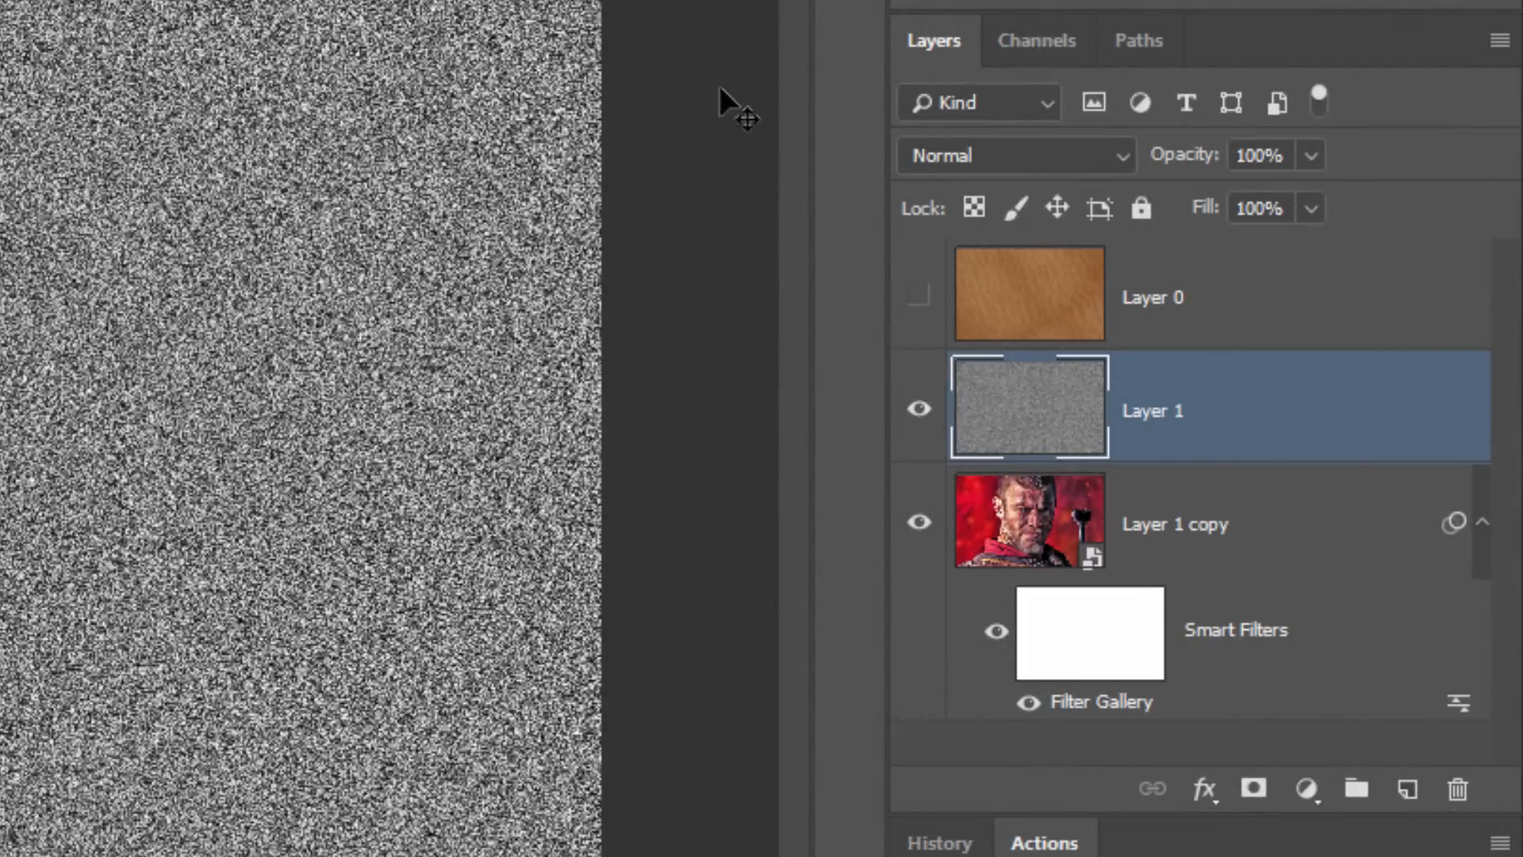
# Step: Set the noise layer's blend mode to Overlay and its opacity to 80%
pyautogui.click(992, 154)
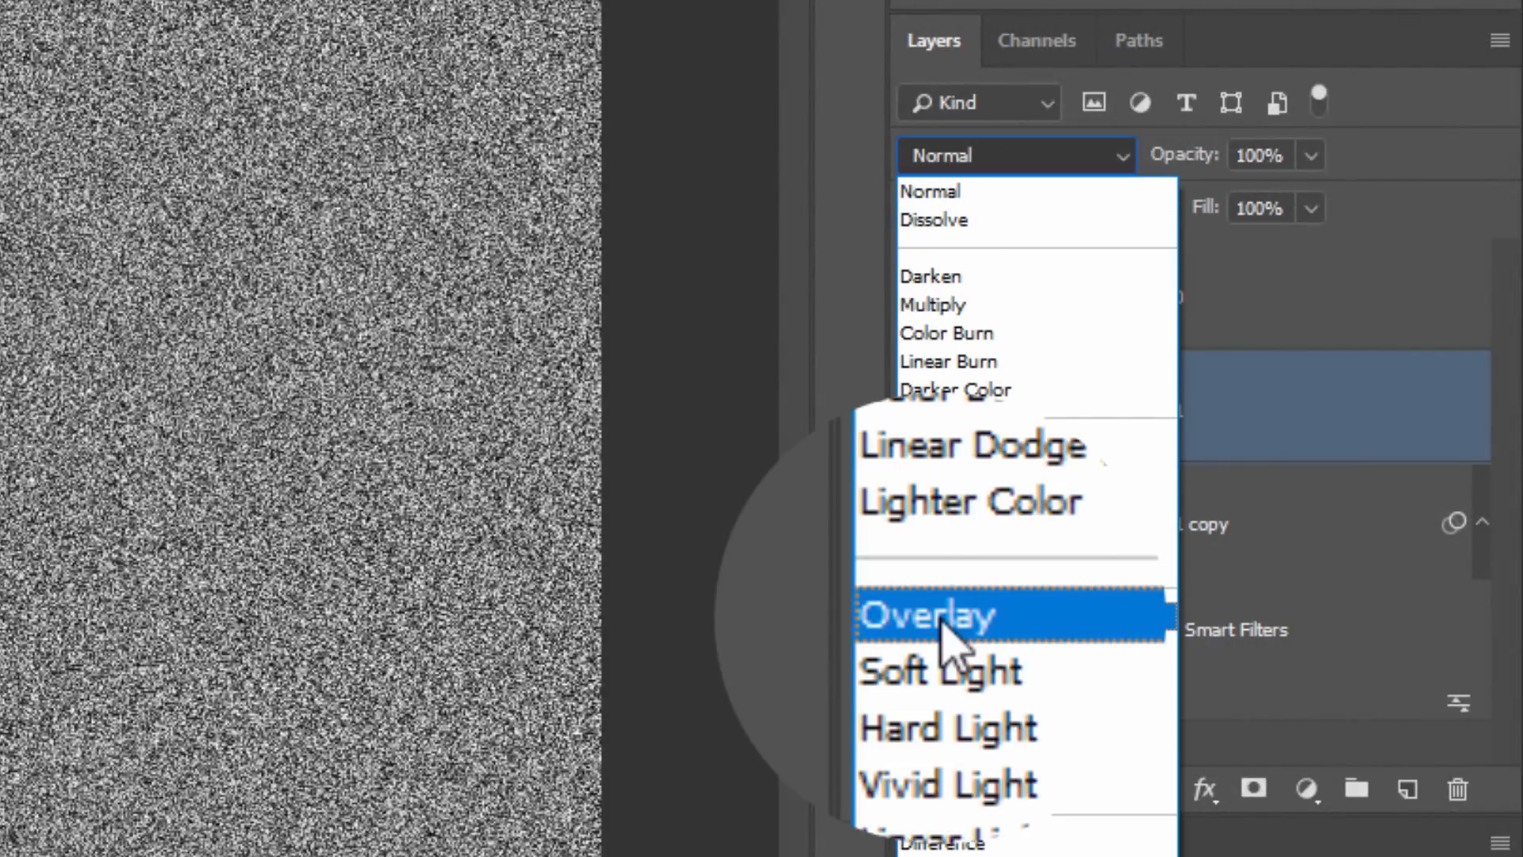
pyautogui.click(944, 623)
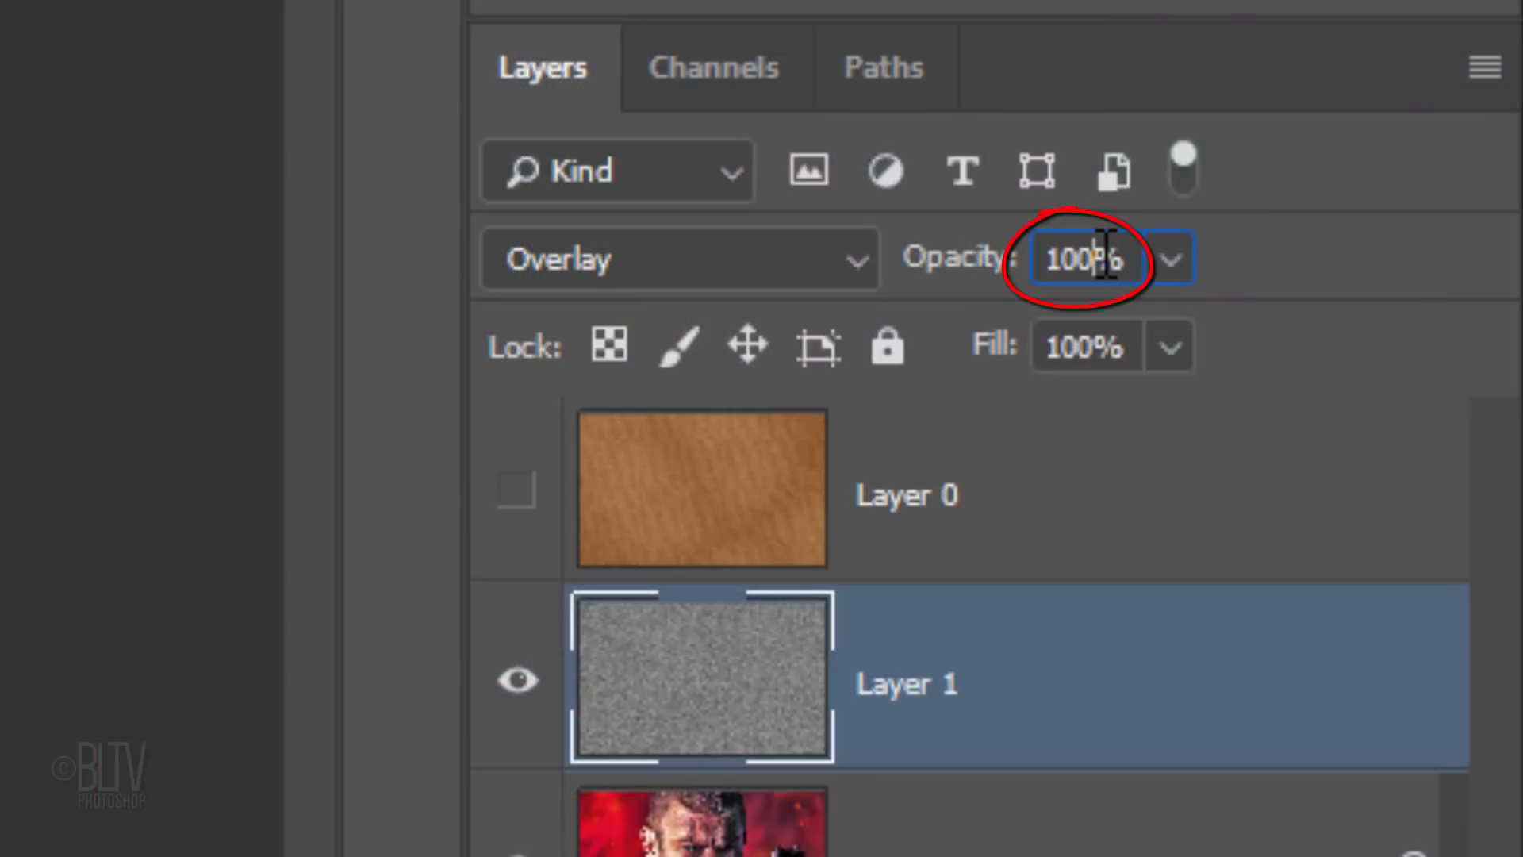
pyautogui.moveTo(984, 257); pyautogui.dragTo(920, 261)
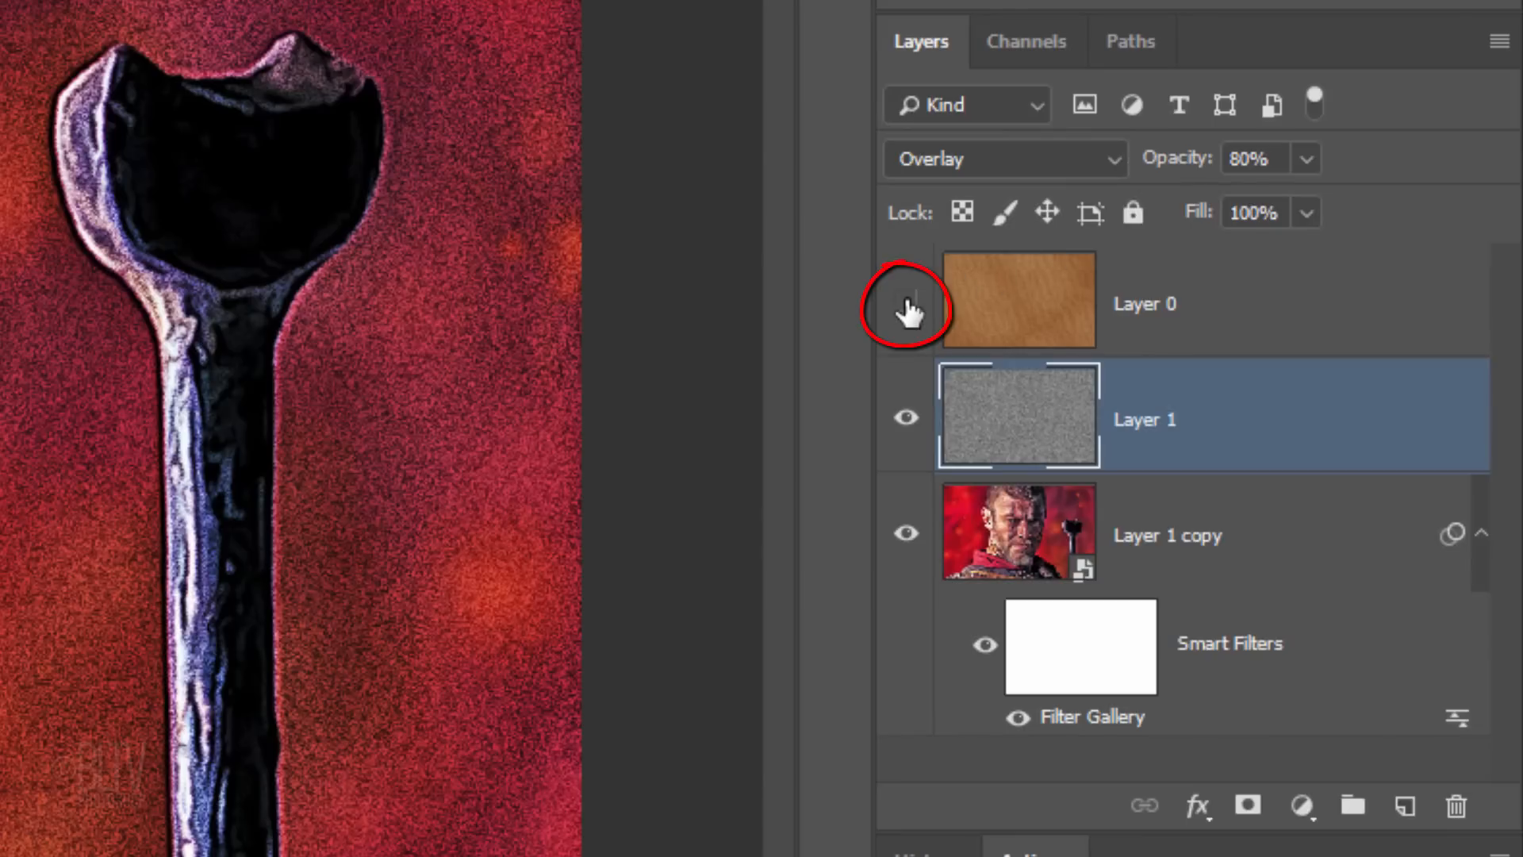
# Step: Show the paper texture layer and set its blend mode to Overlay
pyautogui.click(869, 322)
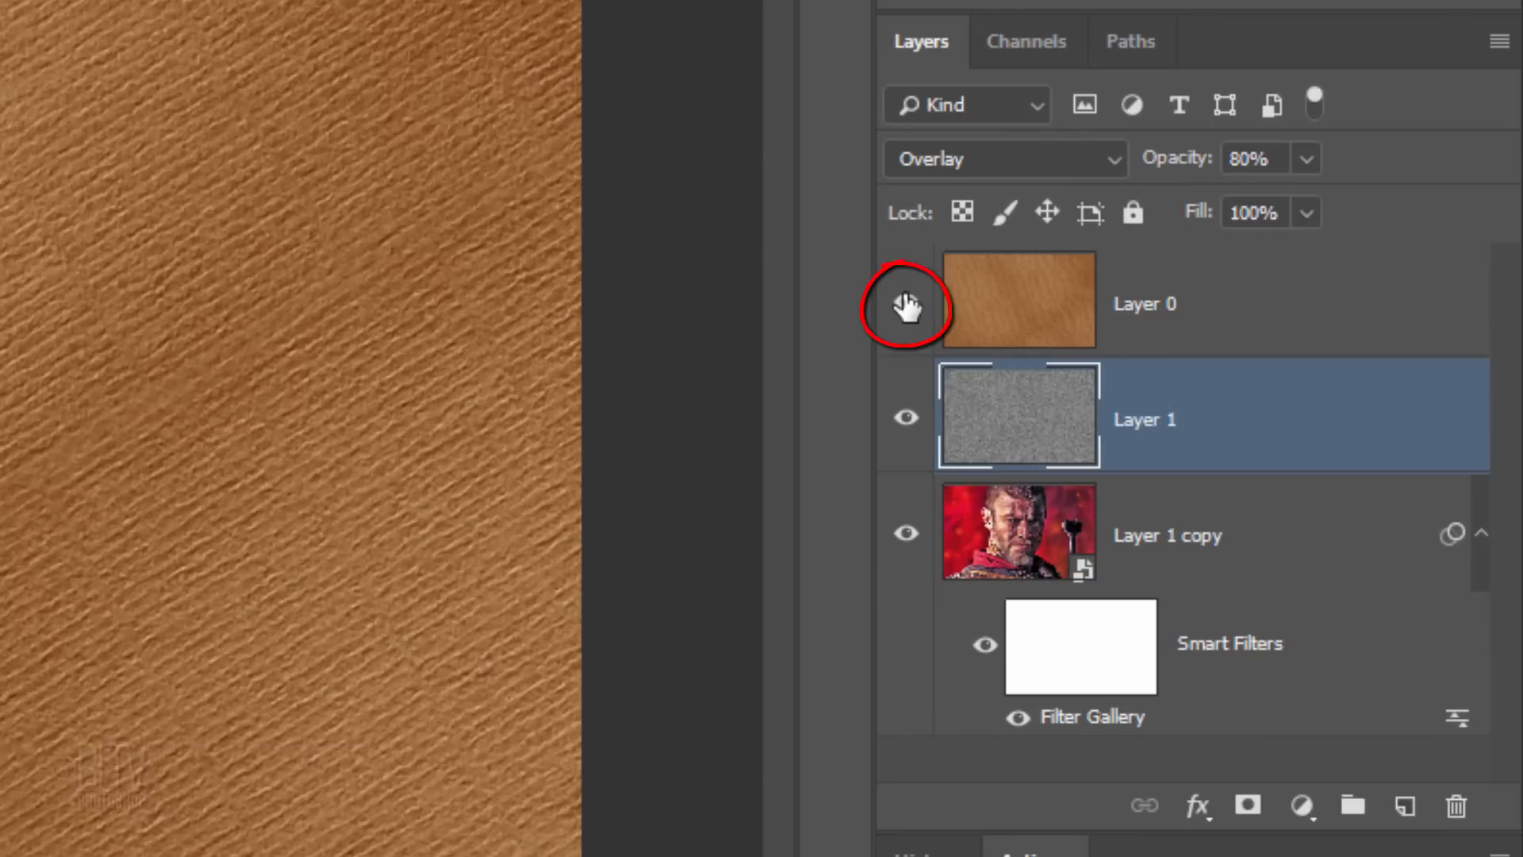
pyautogui.click(1010, 313)
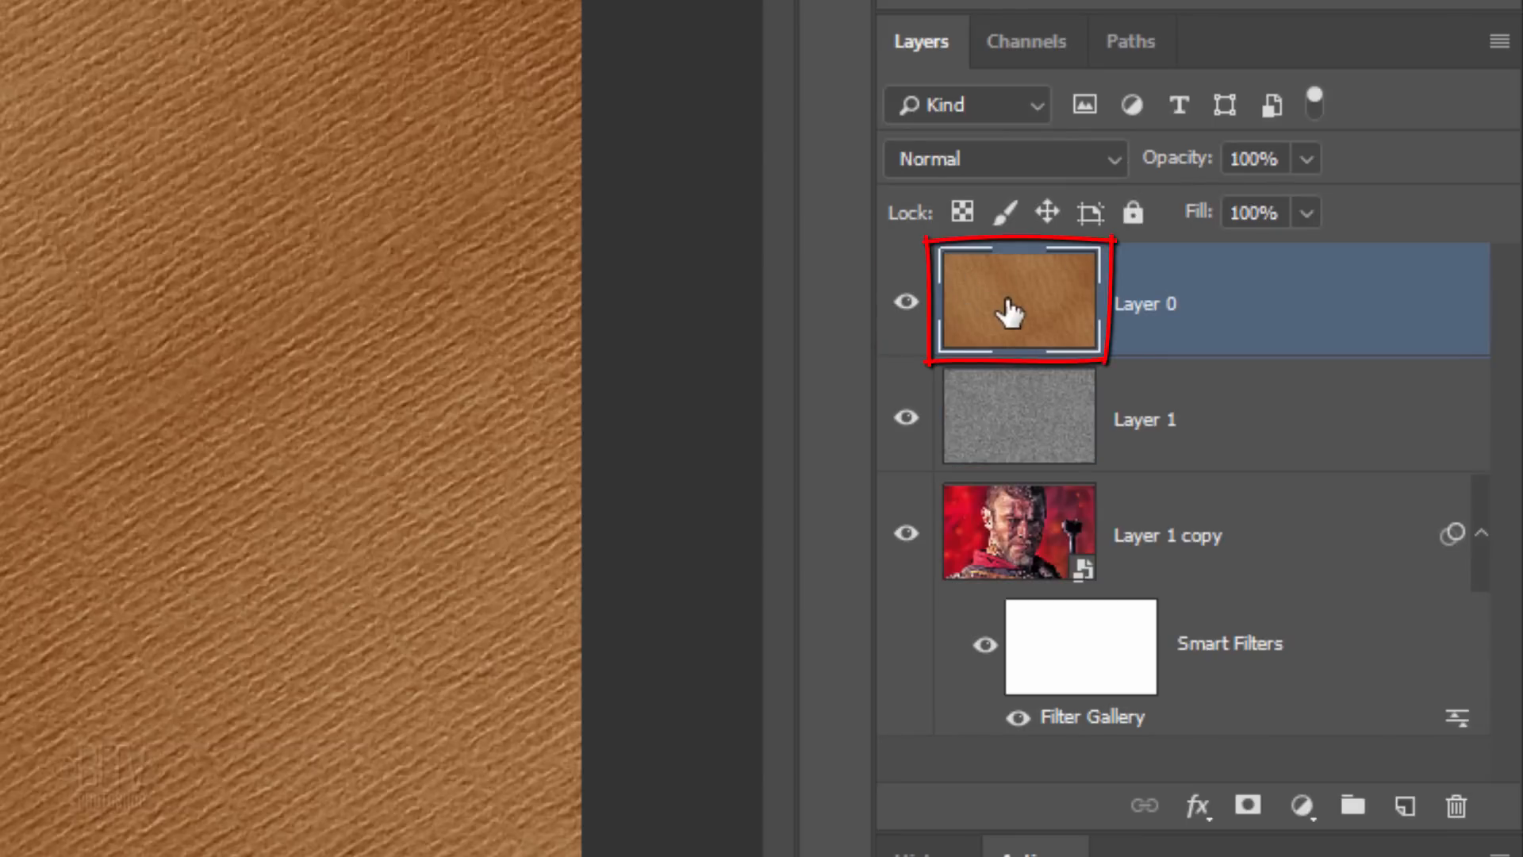
pyautogui.click(992, 158)
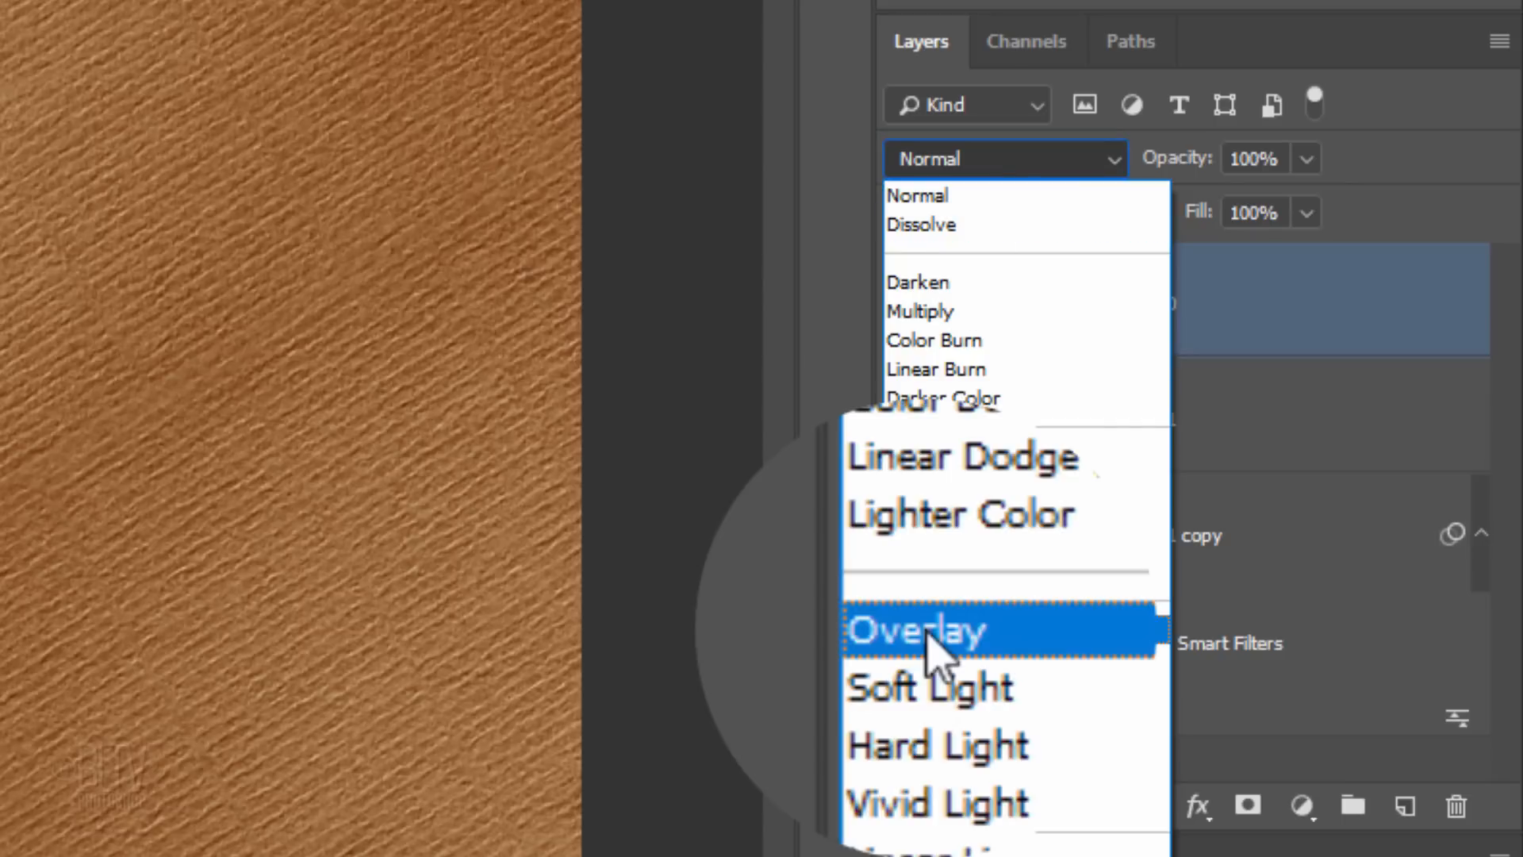